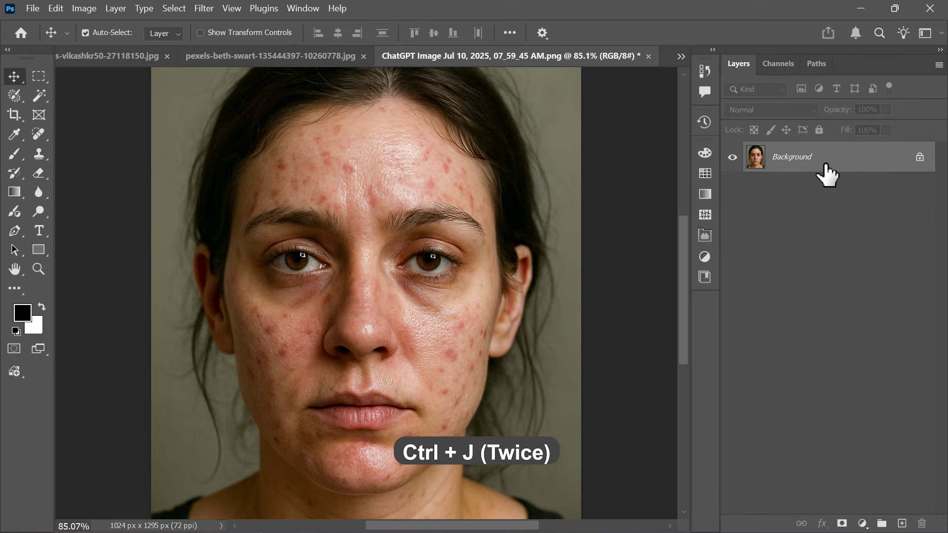
Duplicate the Background portrait layer twice into Layer 1 and Layer 1 copy.
drag(821, 174, 824, 162)
key(ctrl+j)
key(ctrl+j)
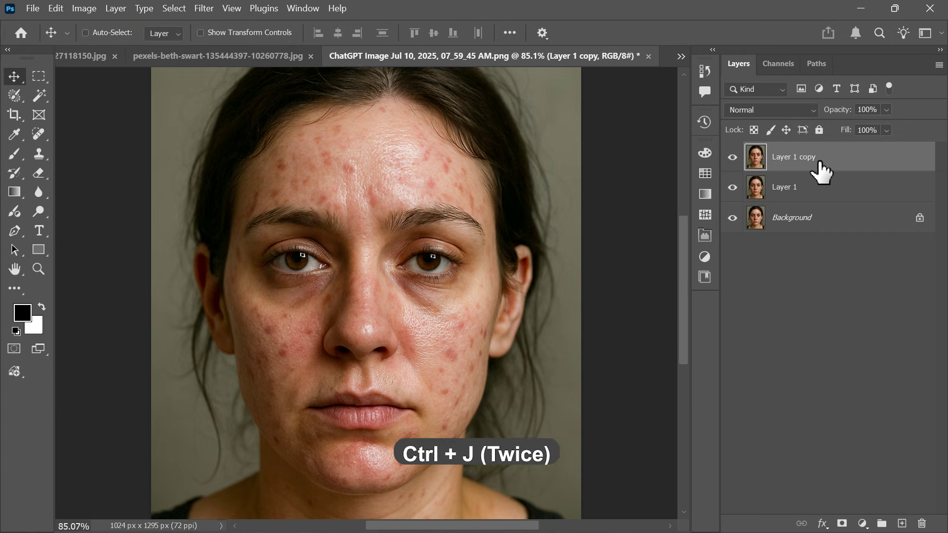
Hide Layer 1 copy, make Layer 1 a smart object and apply a radius-40 Median filter.
click(733, 157)
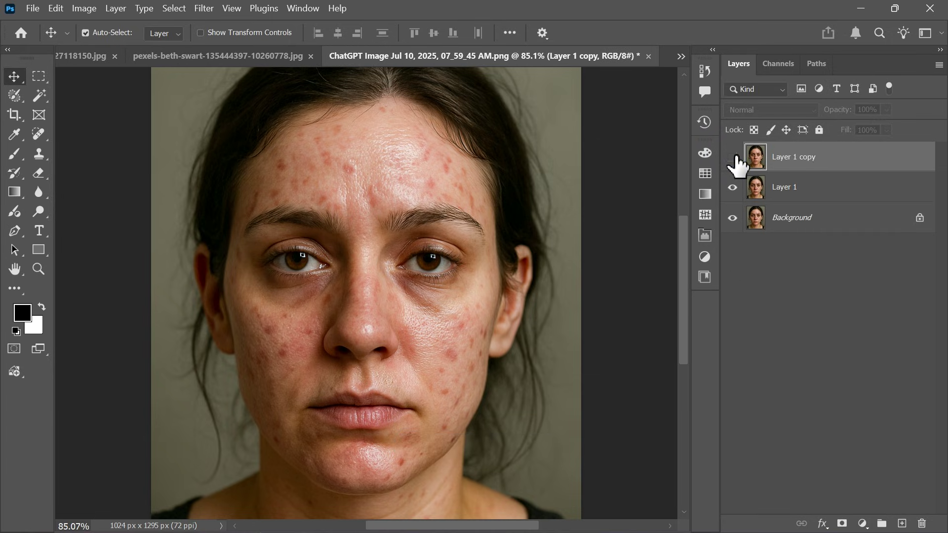
click(794, 188)
right_click(807, 187)
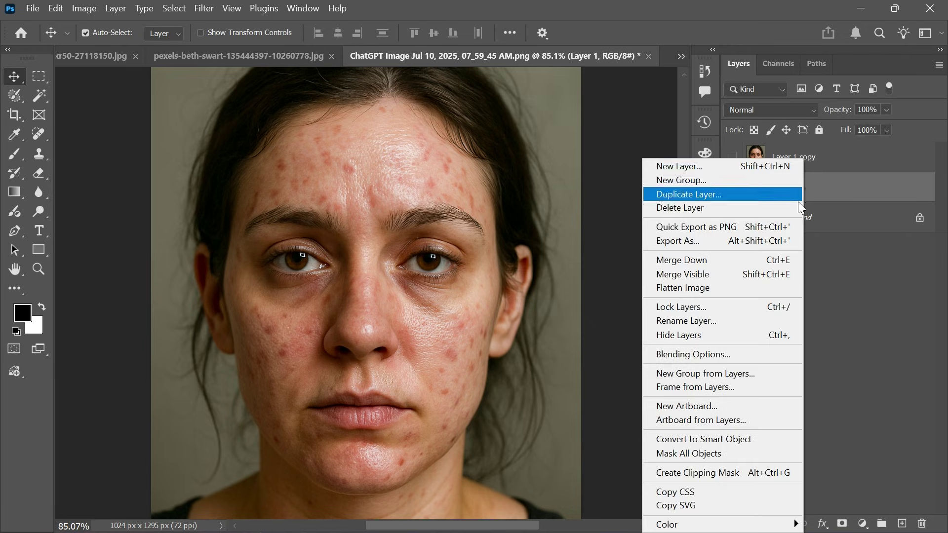
click(709, 440)
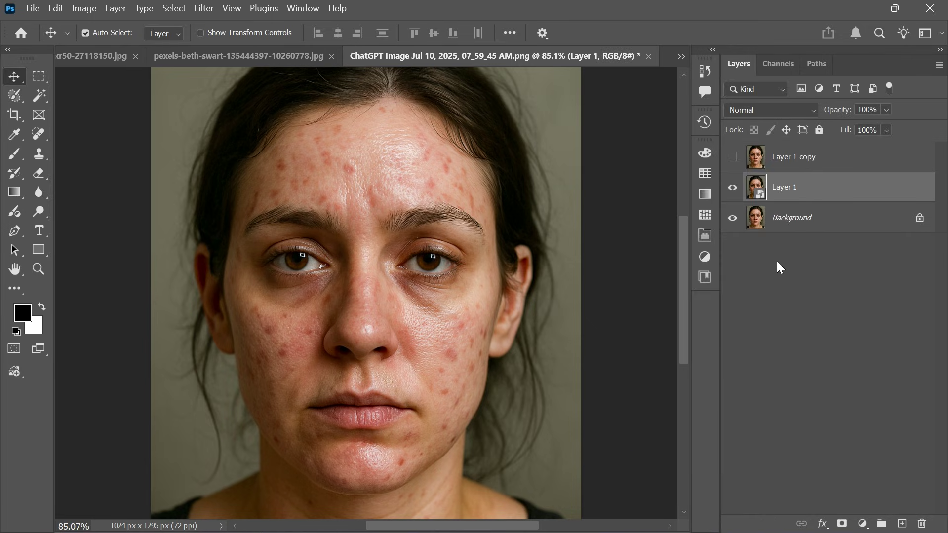
click(206, 9)
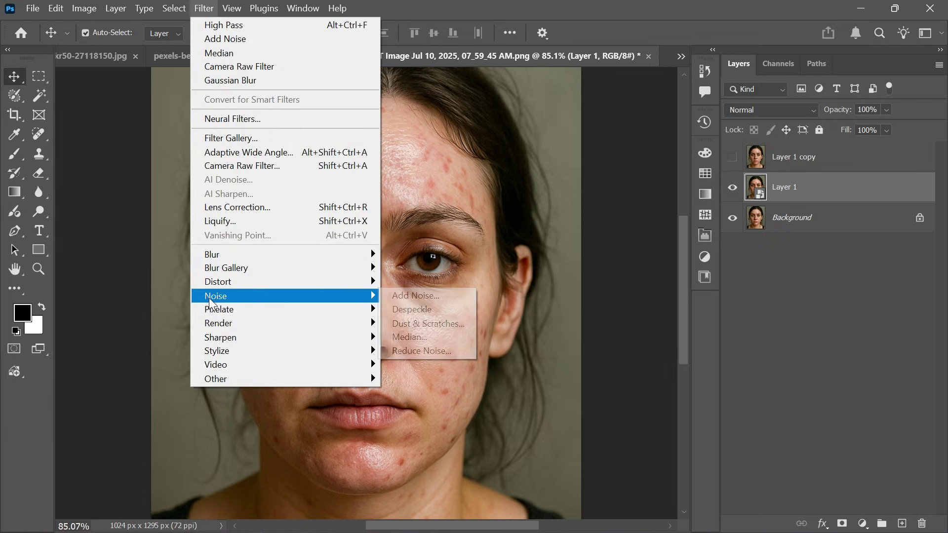
mouse_move(215, 296)
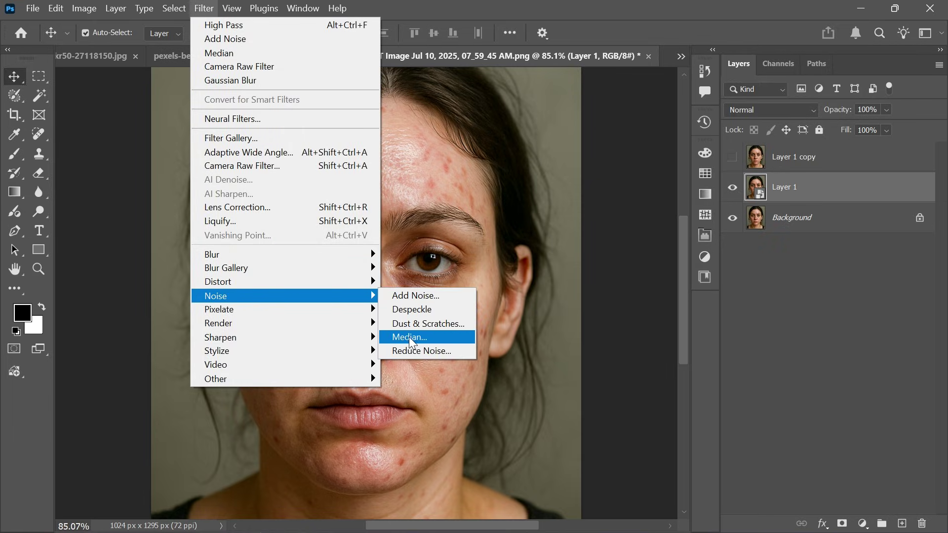
click(410, 337)
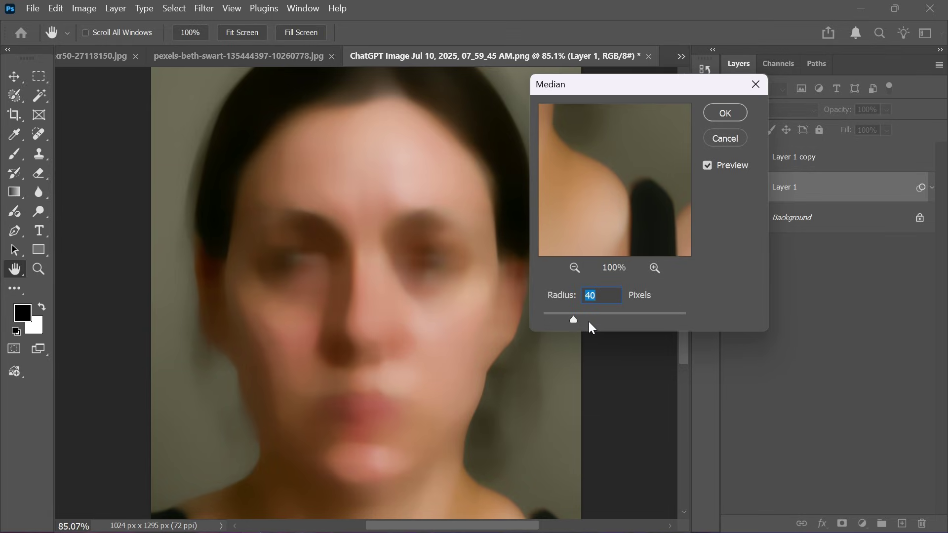
click(726, 112)
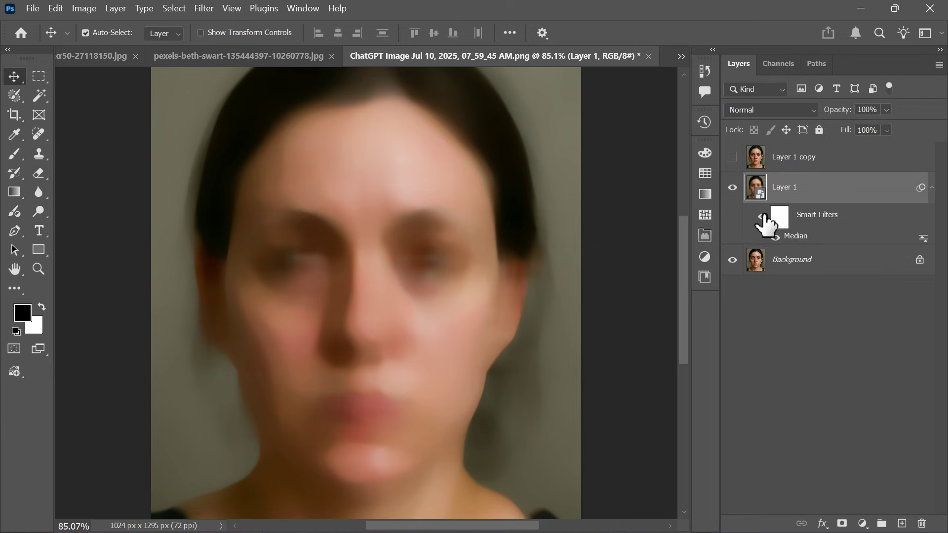
Add a mid-grey Solid Color fill layer with brightness 50.
click(862, 524)
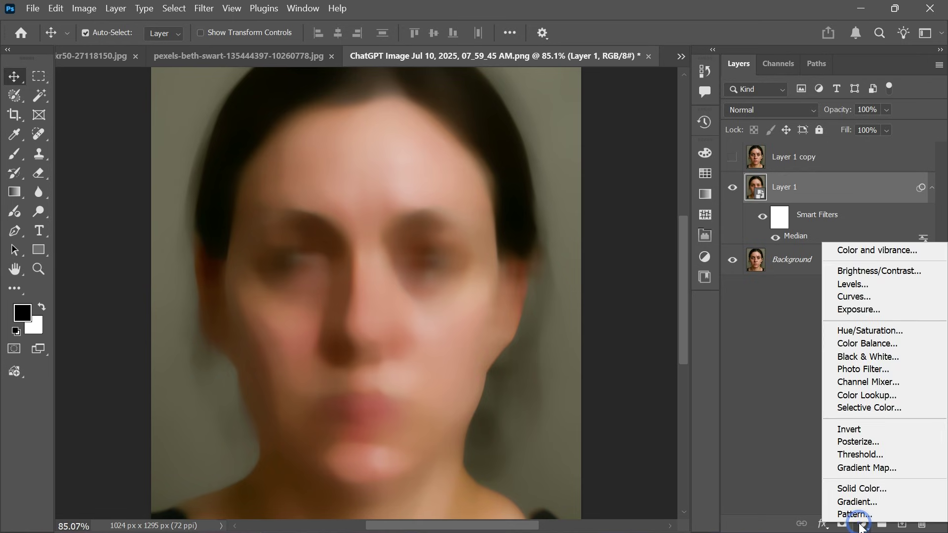
click(860, 489)
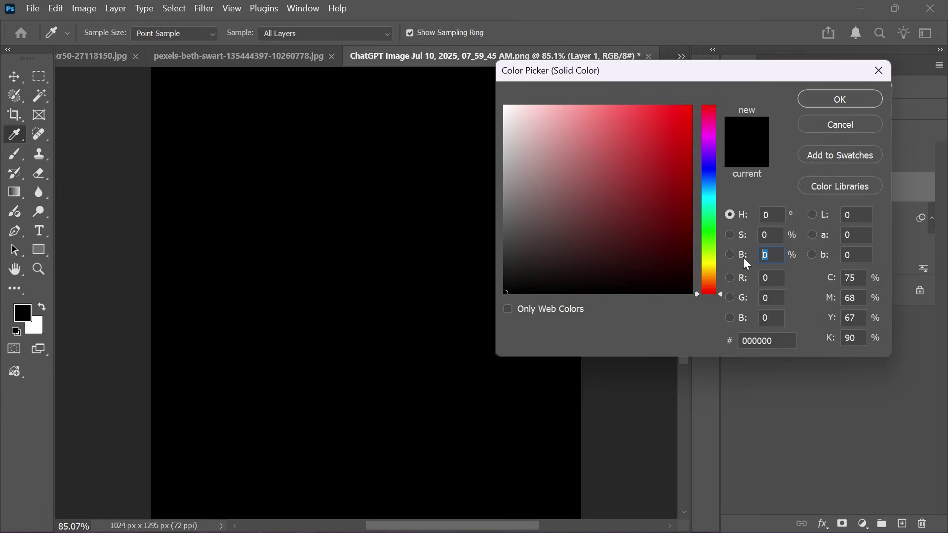
text(50)
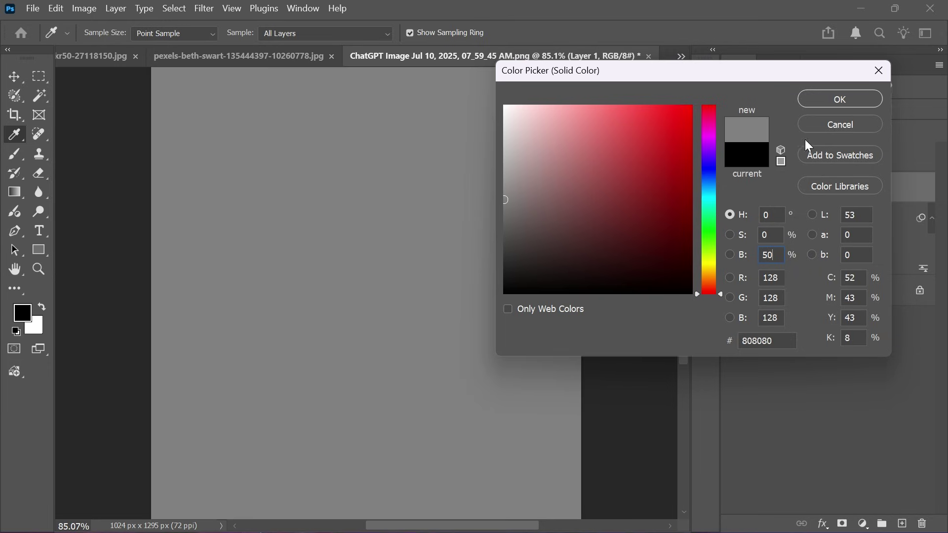
click(838, 101)
Make the grey fill a smart object with Add Noise grain, blended as Overlay.
right_click(817, 186)
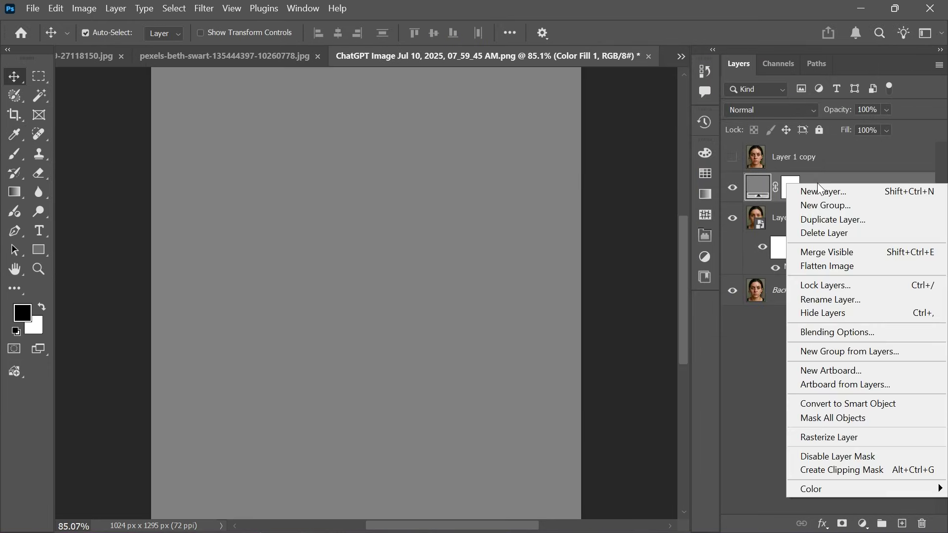
click(821, 403)
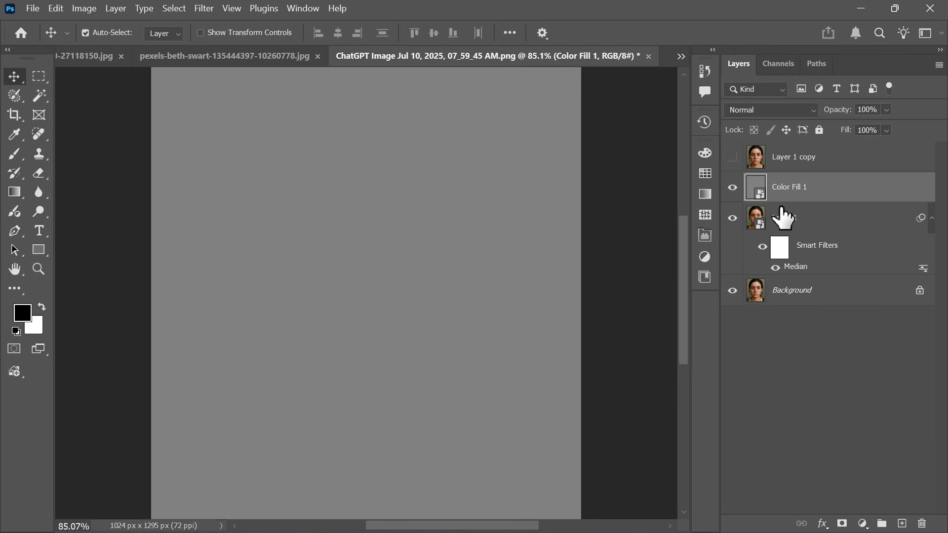
click(199, 12)
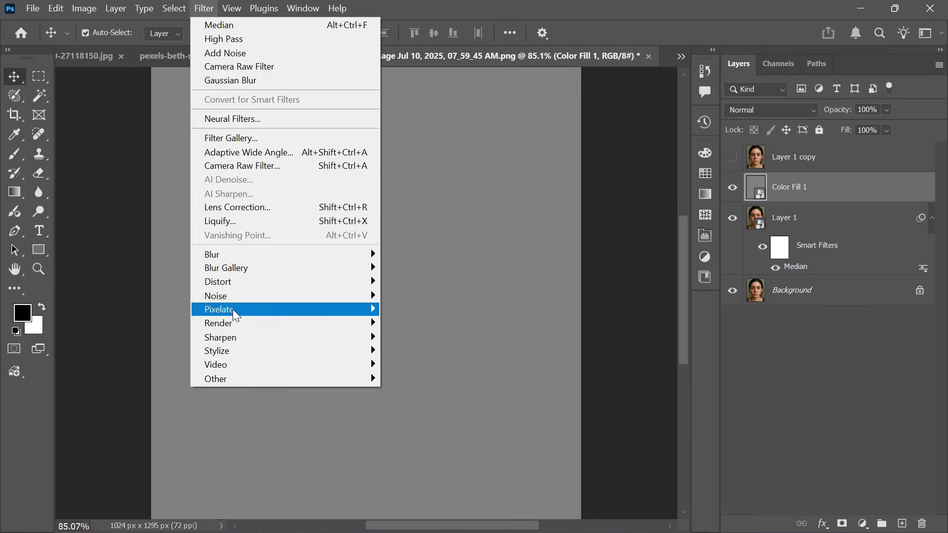
mouse_move(215, 296)
click(400, 296)
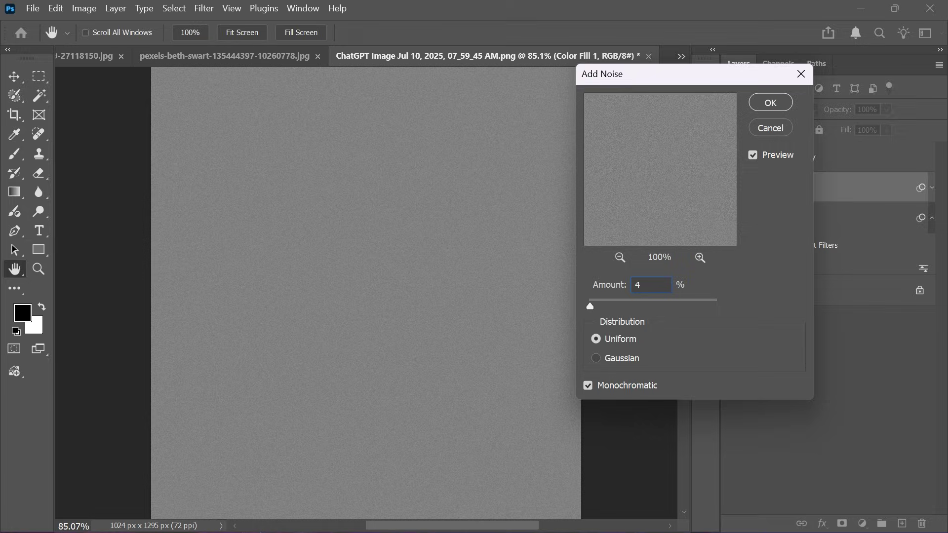
click(771, 102)
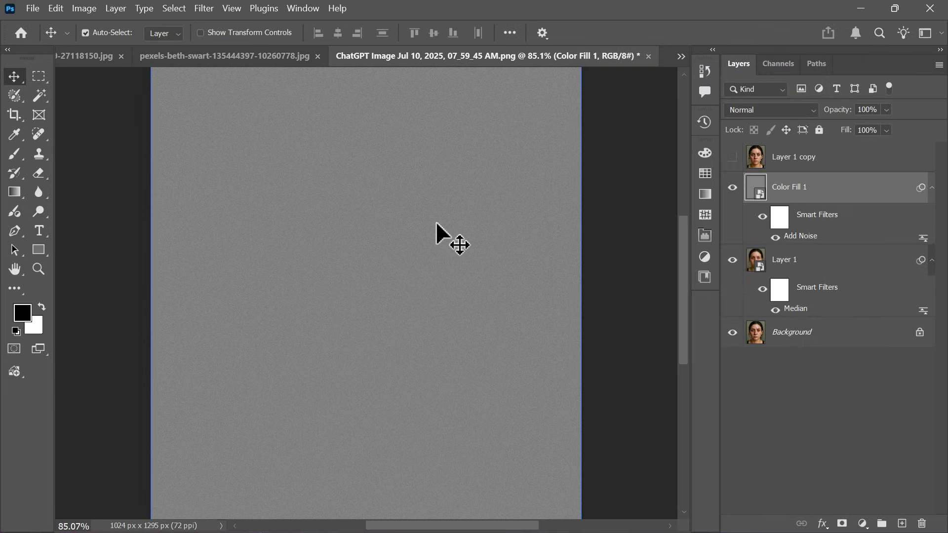
click(758, 111)
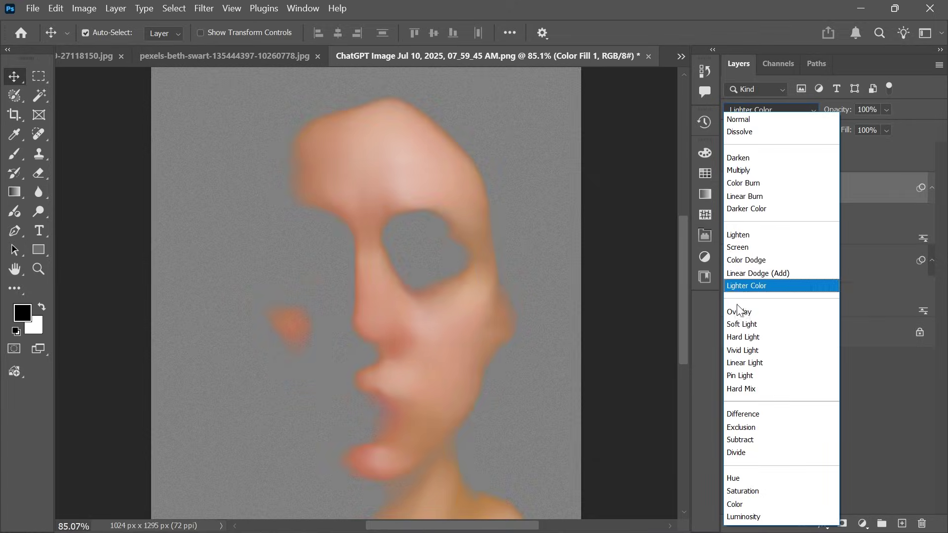
click(742, 312)
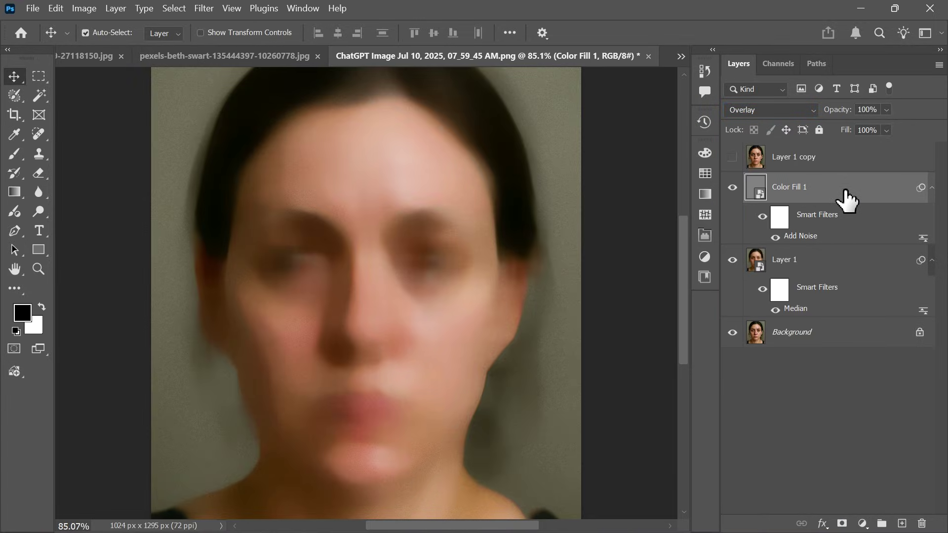
click(805, 158)
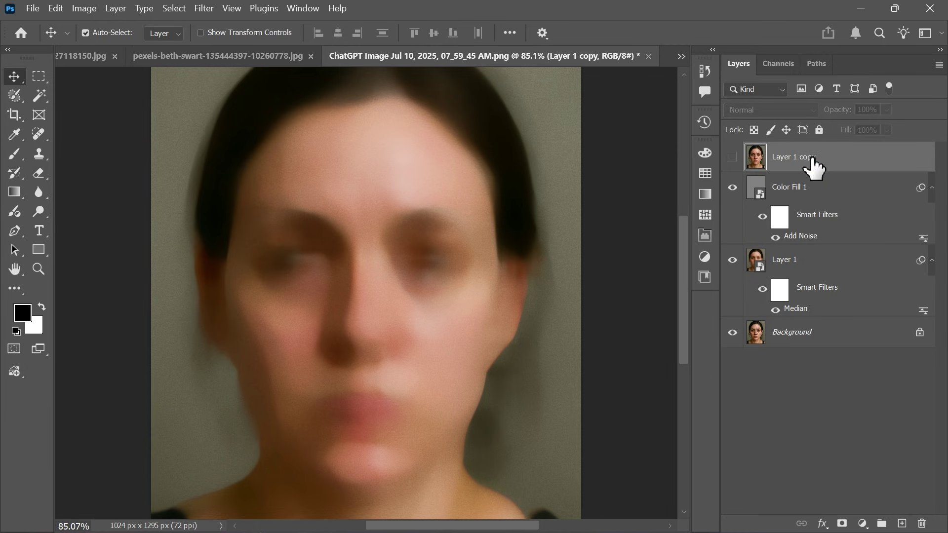
Show Layer 1 copy, convert it to a smart object, blend as Vivid Light and invert it.
click(734, 157)
right_click(784, 150)
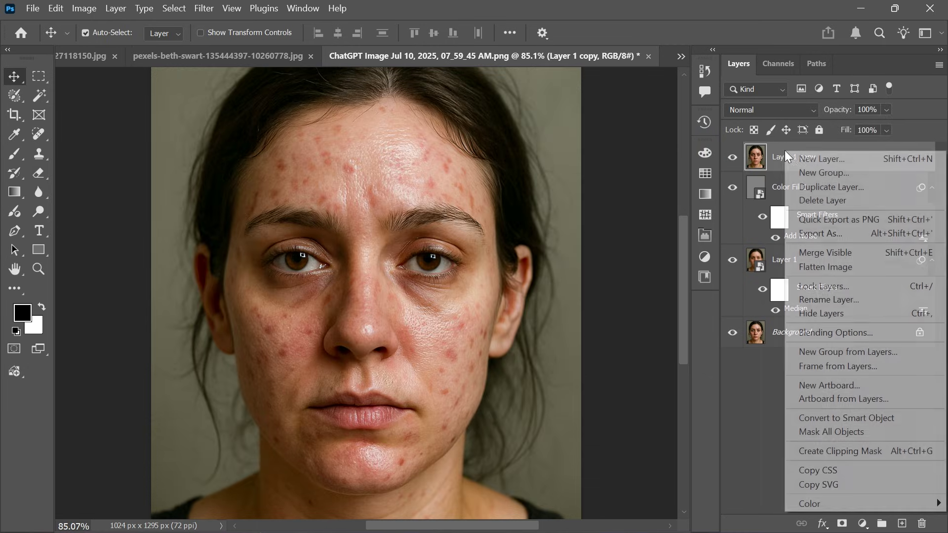
click(825, 418)
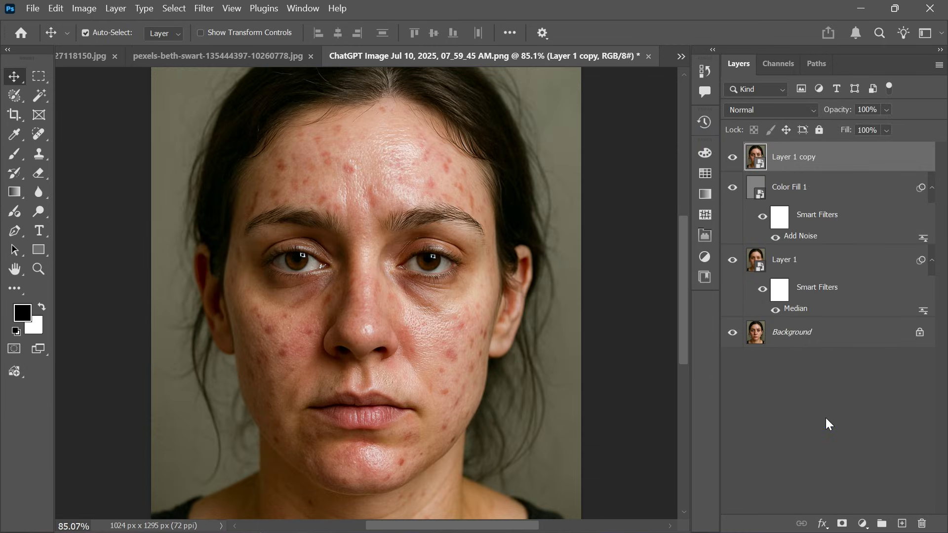
click(768, 110)
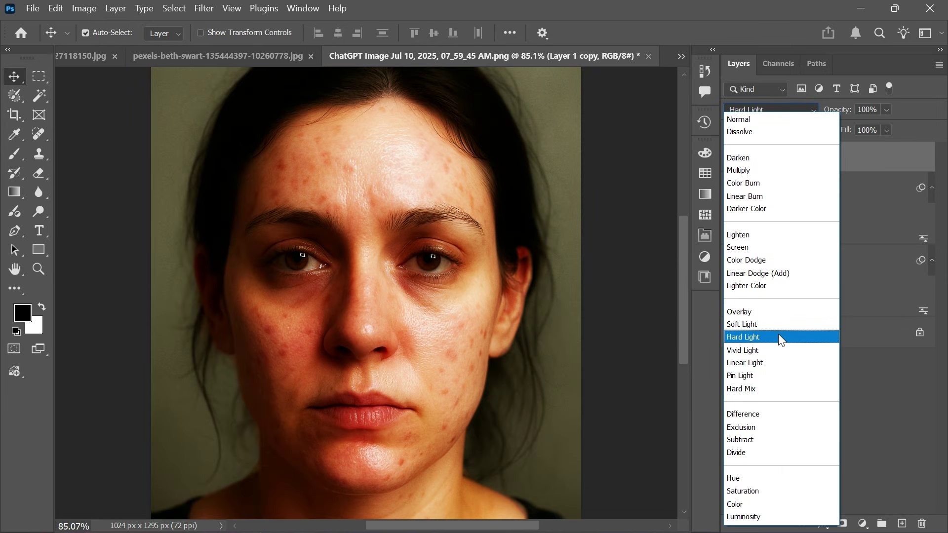
click(766, 351)
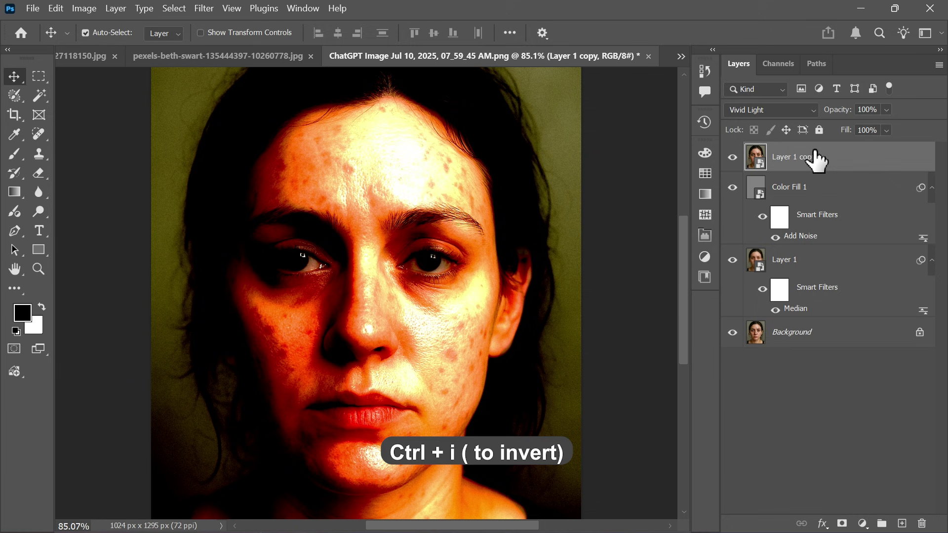
key(ctrl)
key(ctrl+i)
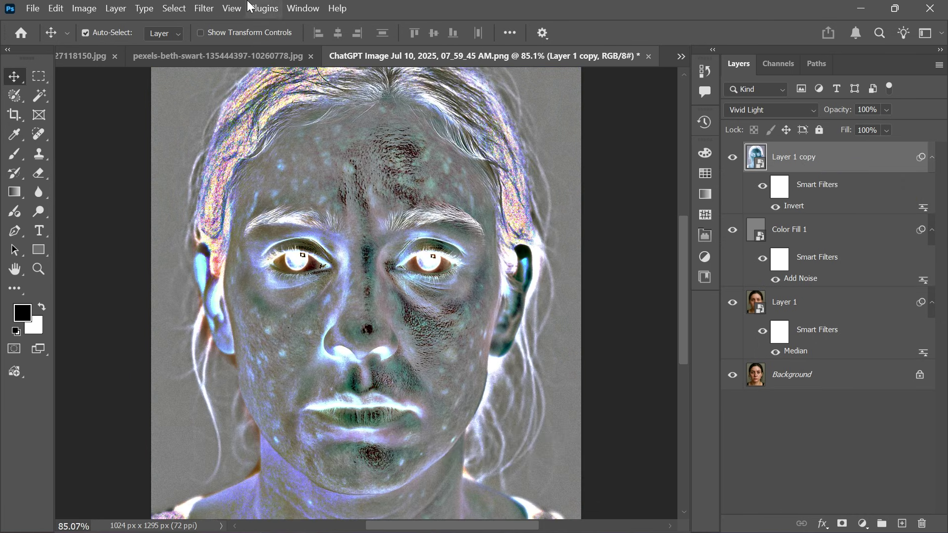
Apply a High Pass filter of radius 2.5 pixels to Layer 1 copy.
click(204, 9)
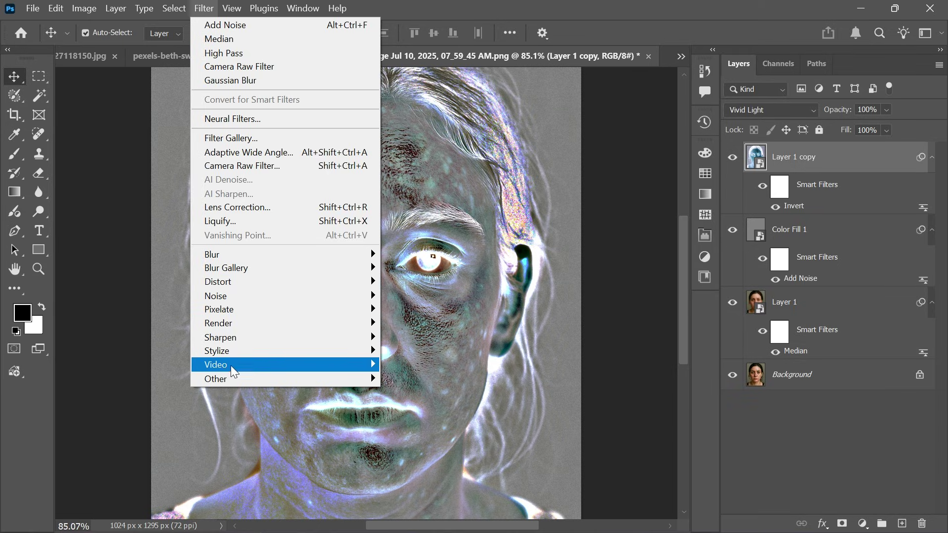
mouse_move(223, 378)
click(405, 394)
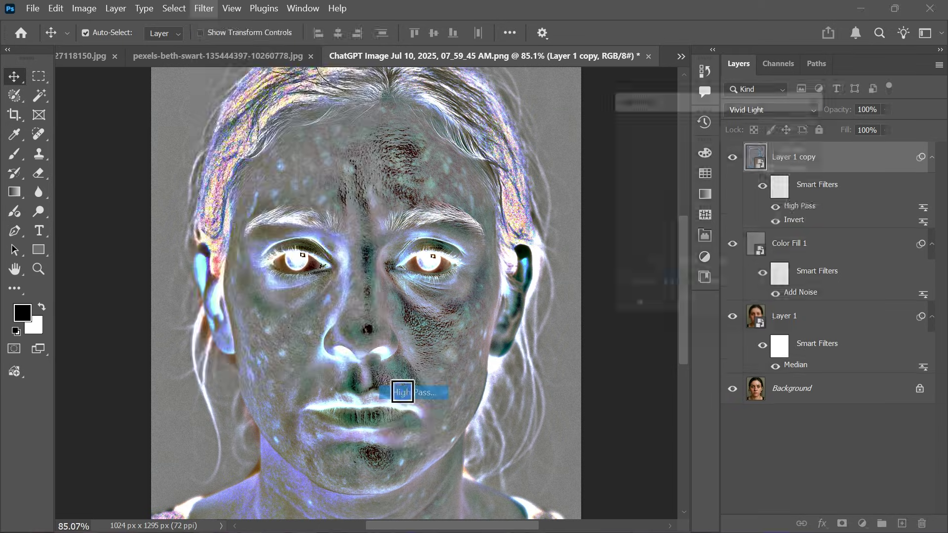
drag(668, 84, 599, 57)
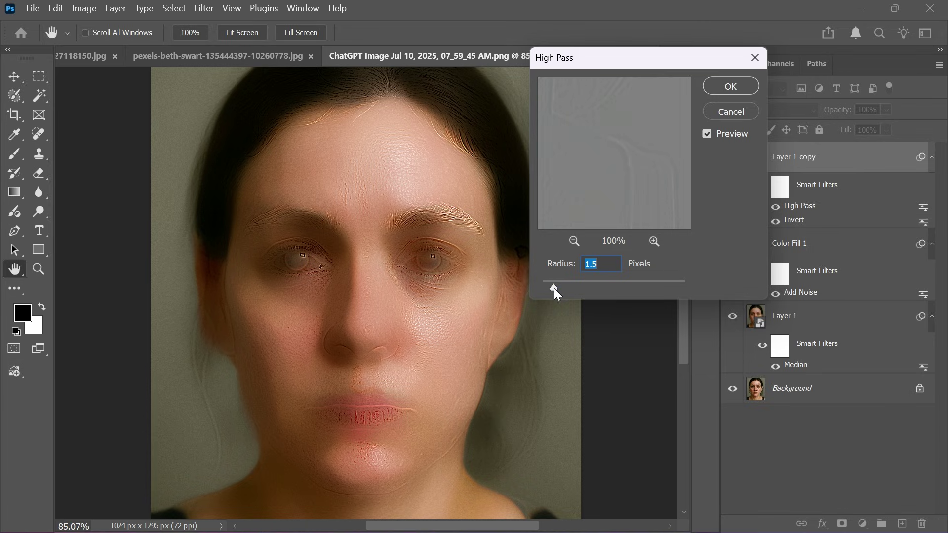
mouse_move(554, 288)
mouse_down()
mouse_move(567, 282)
mouse_move(557, 279)
mouse_up()
click(748, 78)
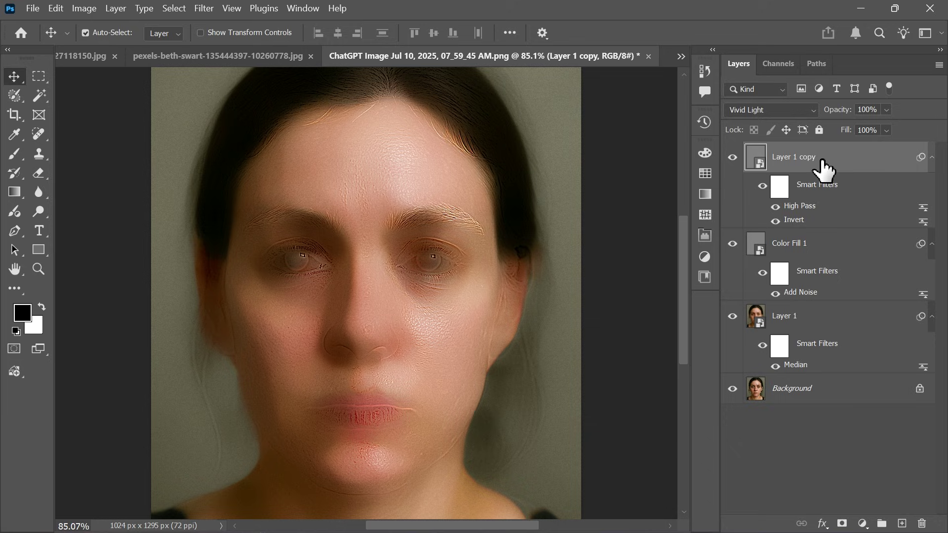
Group the three retouch layers as Group 1 with Underlying Blend If split to 0/72 and 173/255.
shift+click(827, 325)
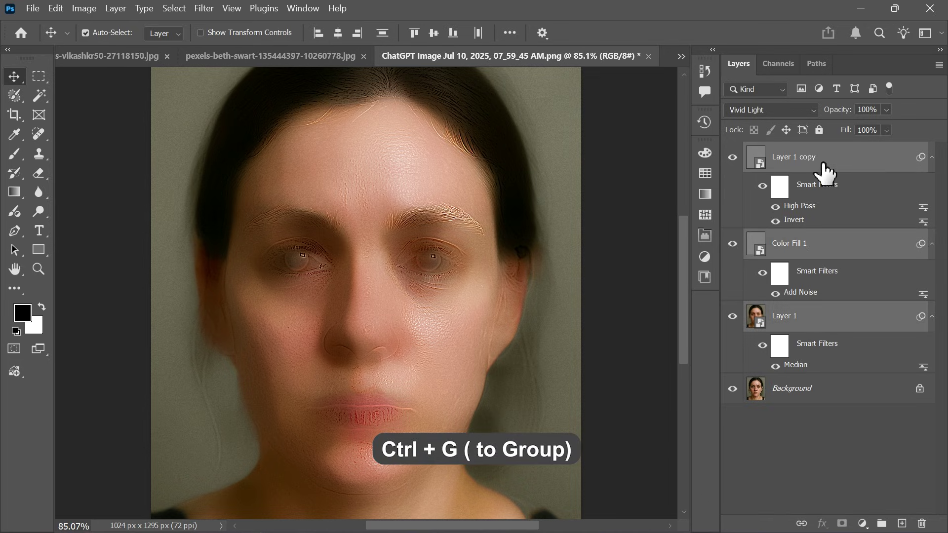
key(ctrl+g)
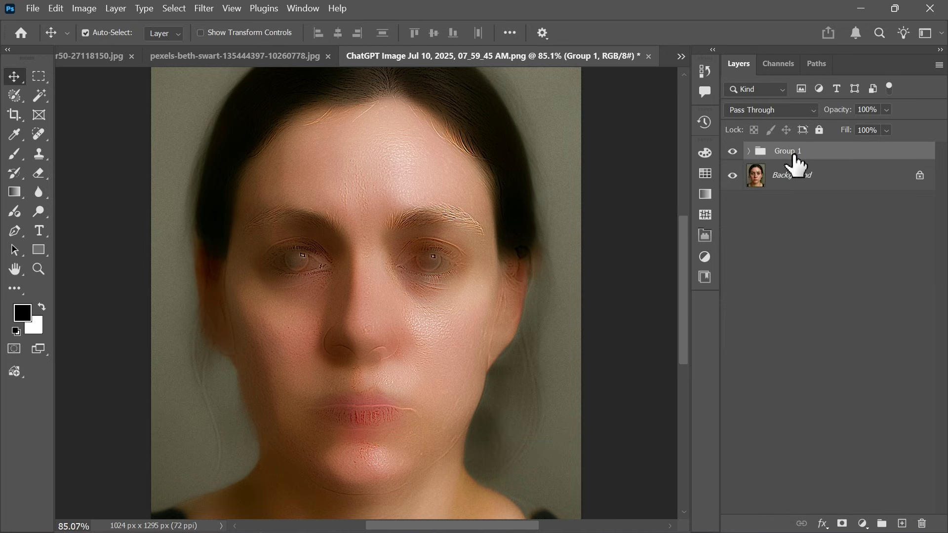
double_click(834, 150)
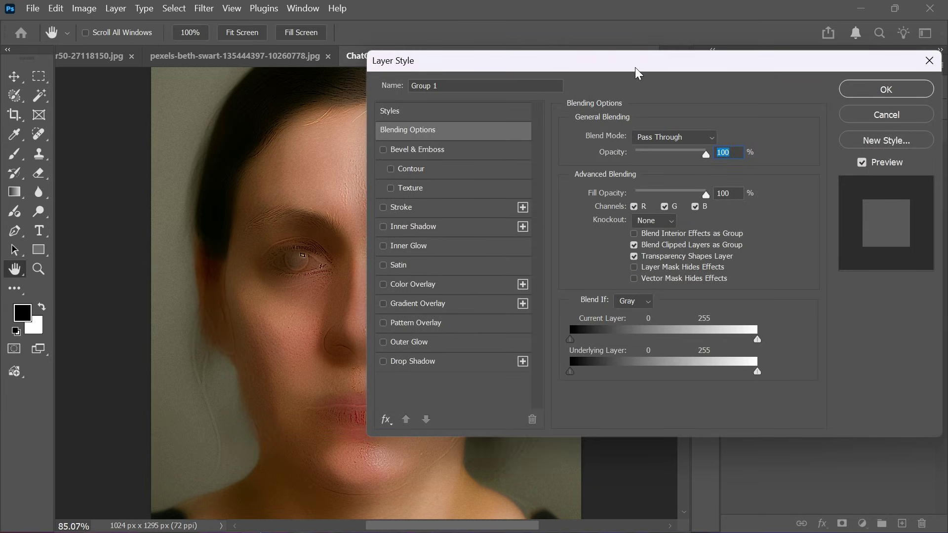
drag(636, 68, 683, 17)
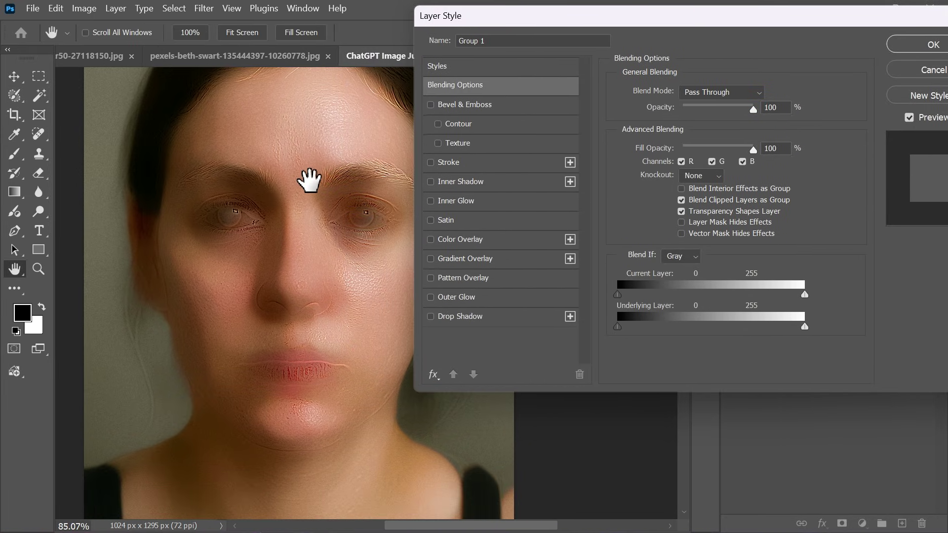
drag(371, 224, 271, 179)
key(alt)
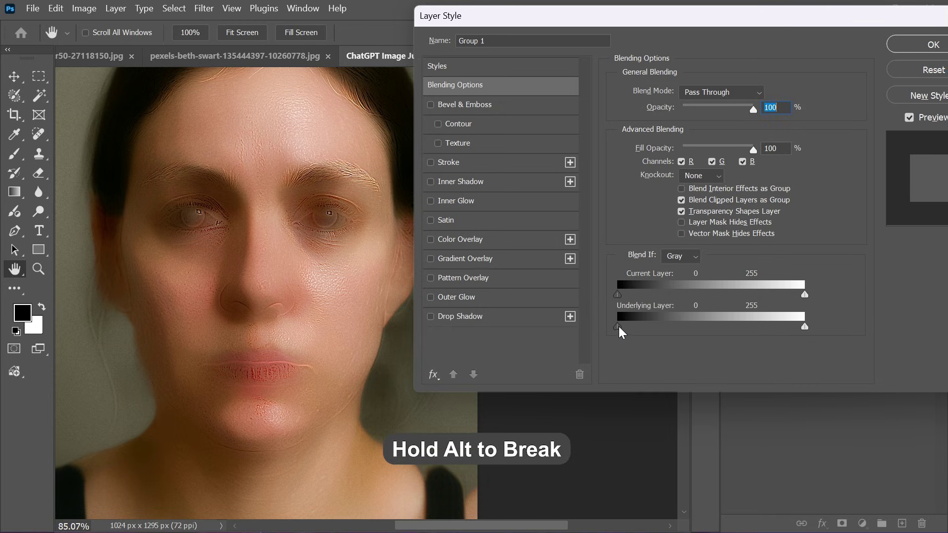
mouse_move(623, 331)
mouse_down()
mouse_move(707, 332)
mouse_move(672, 332)
mouse_up()
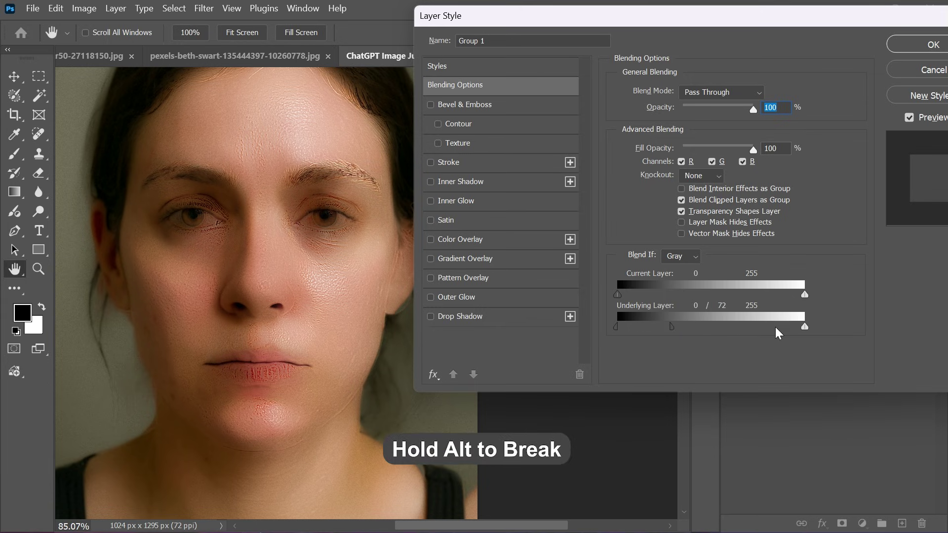
drag(773, 332, 738, 334)
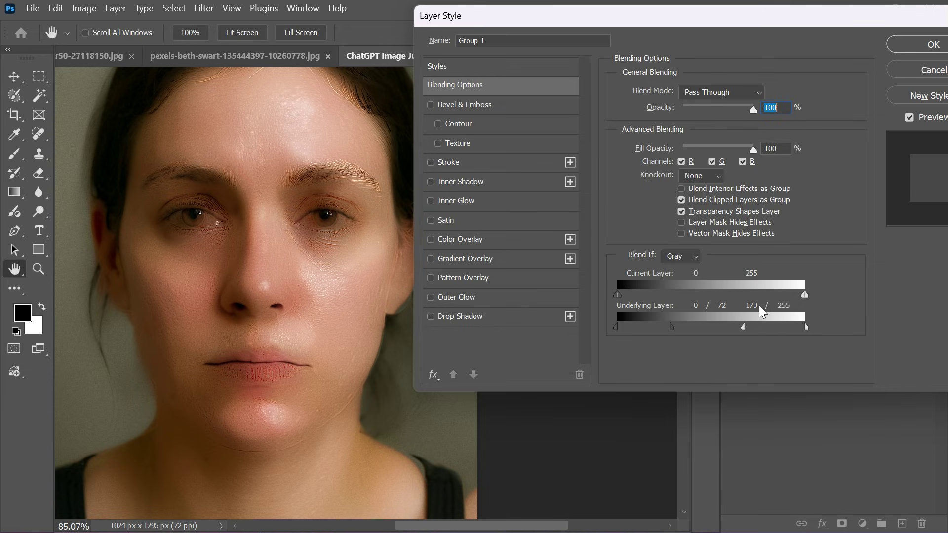
click(915, 47)
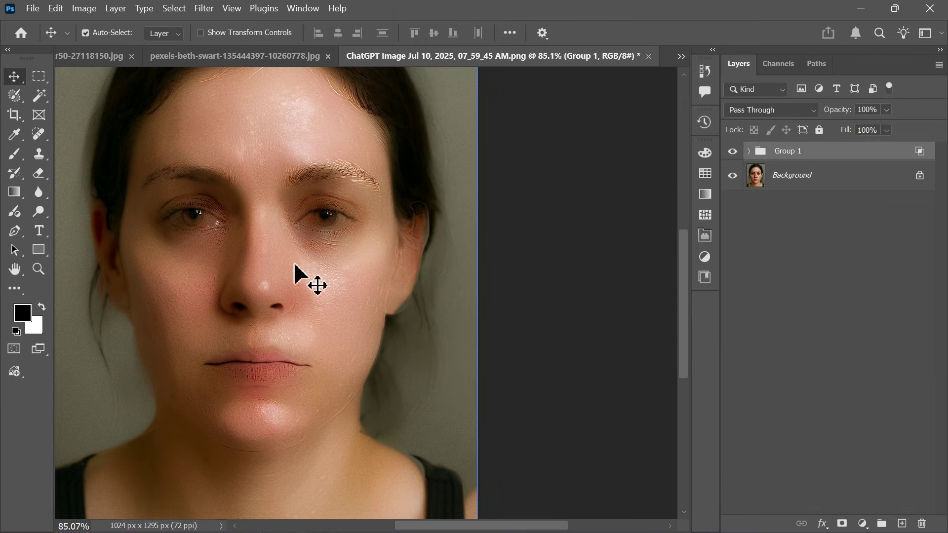
drag(332, 216, 438, 244)
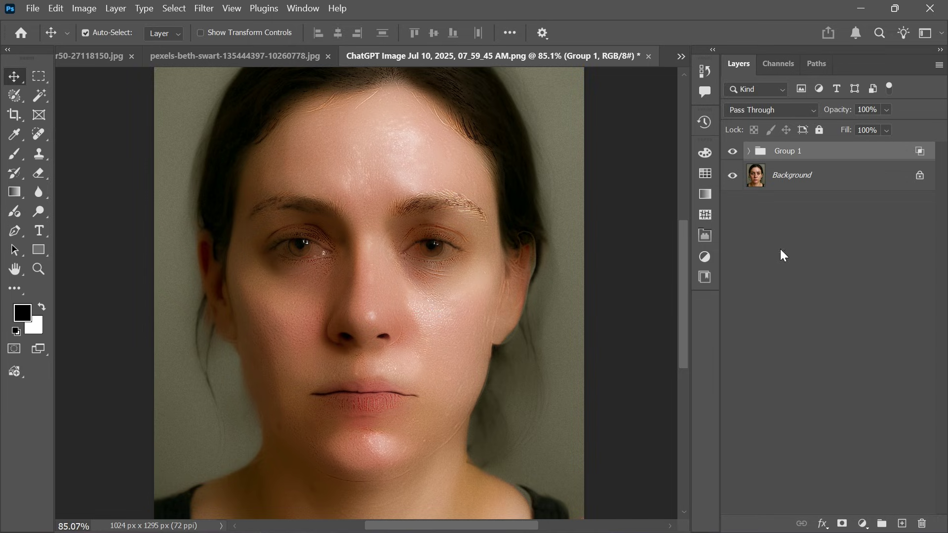
Give Group 1 an inverted mask and brush the smoothing back over the forehead.
click(842, 524)
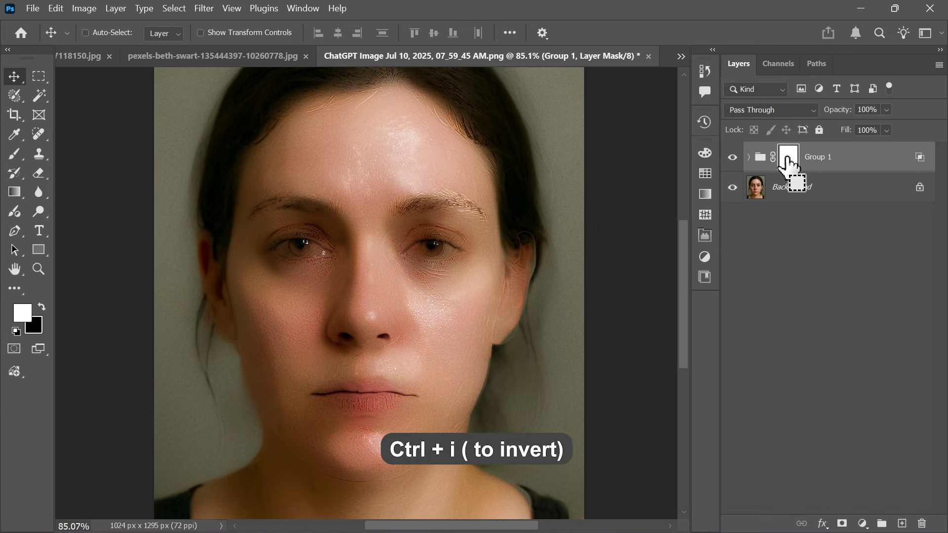
key(ctrl+i)
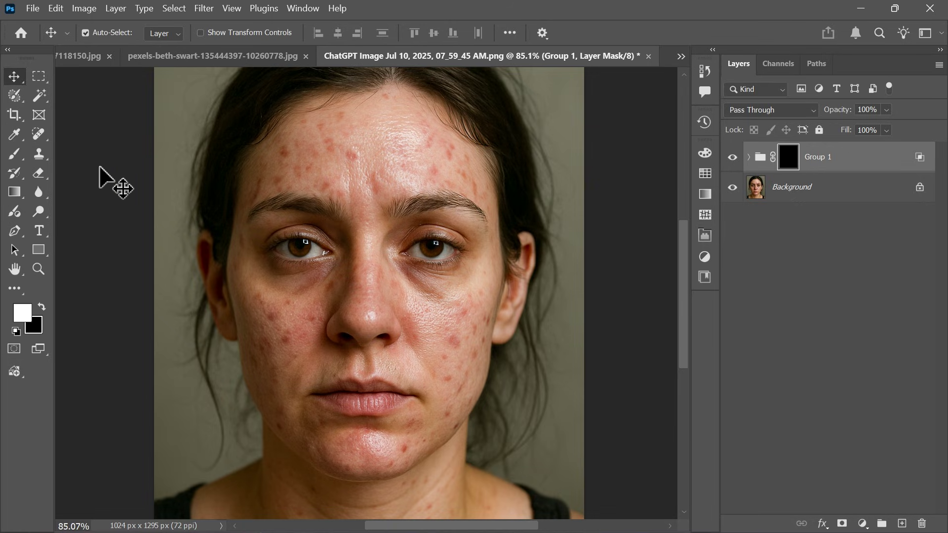
click(16, 156)
click(67, 153)
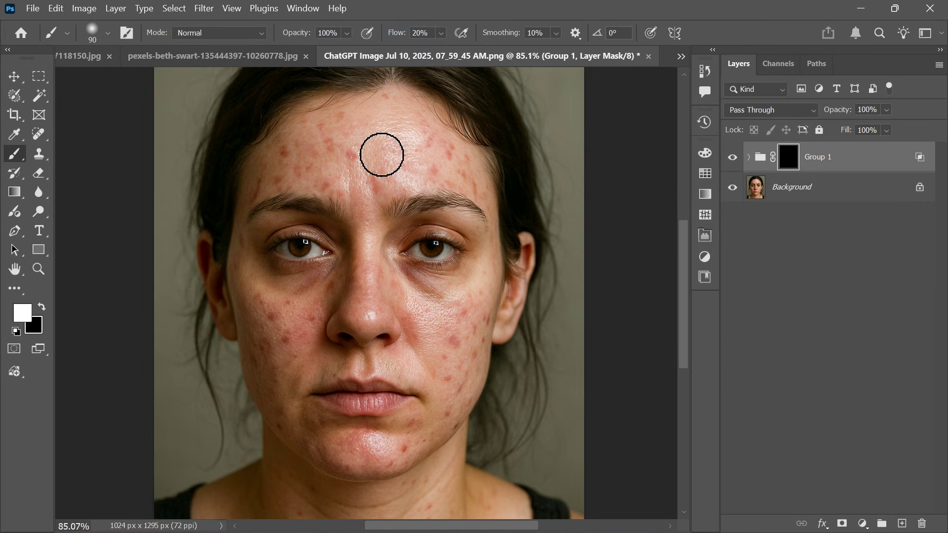
scroll(366, 159, up, 5)
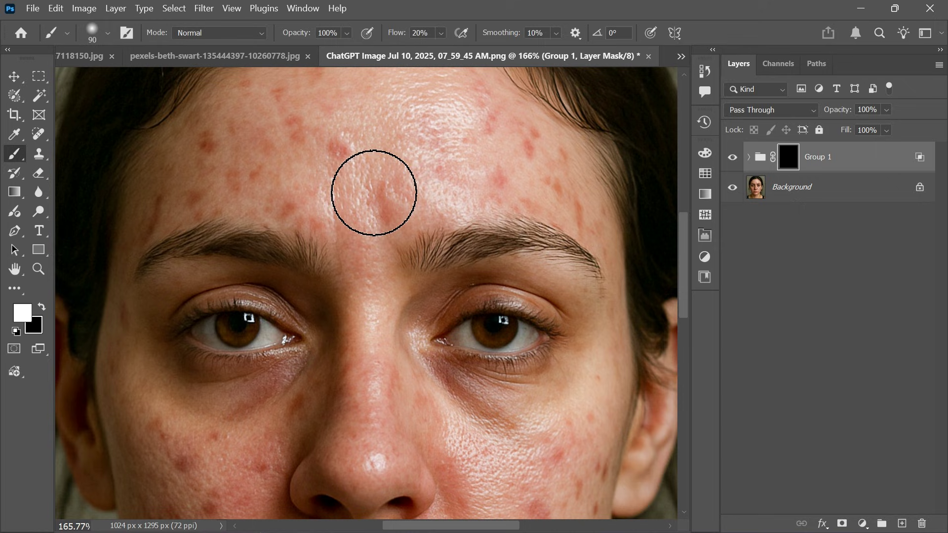
key(bracketleft)
key(bracketleft)
key(bracketleft)
drag(380, 200, 381, 227)
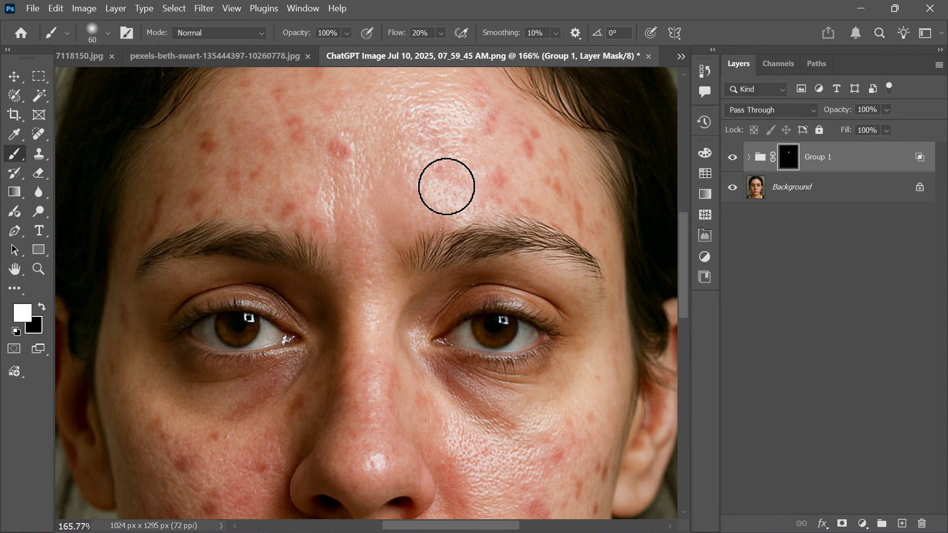
Paint the smoothing back onto the cheek, mouth area, chin and neck, then compare the group on/off.
scroll(367, 173, down, 3)
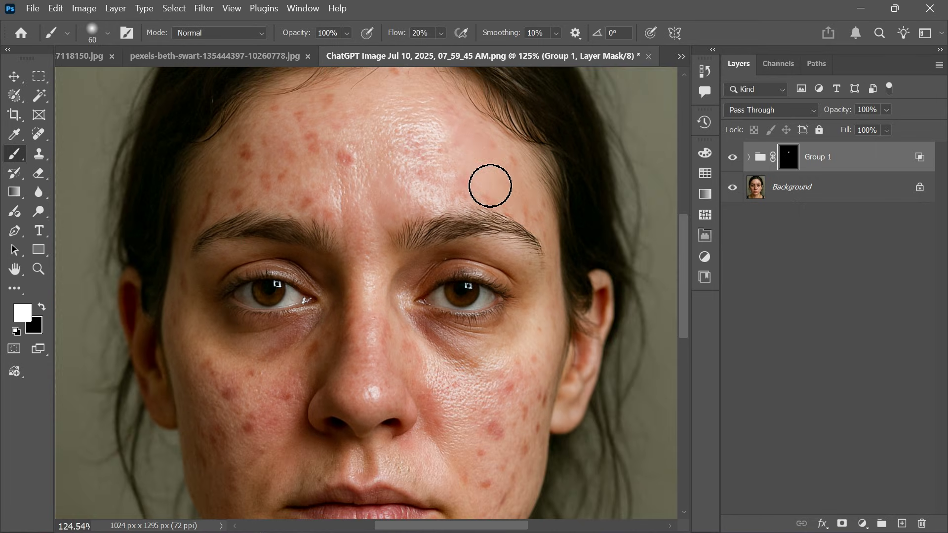
scroll(415, 133, up, 3)
scroll(342, 247, down, 5)
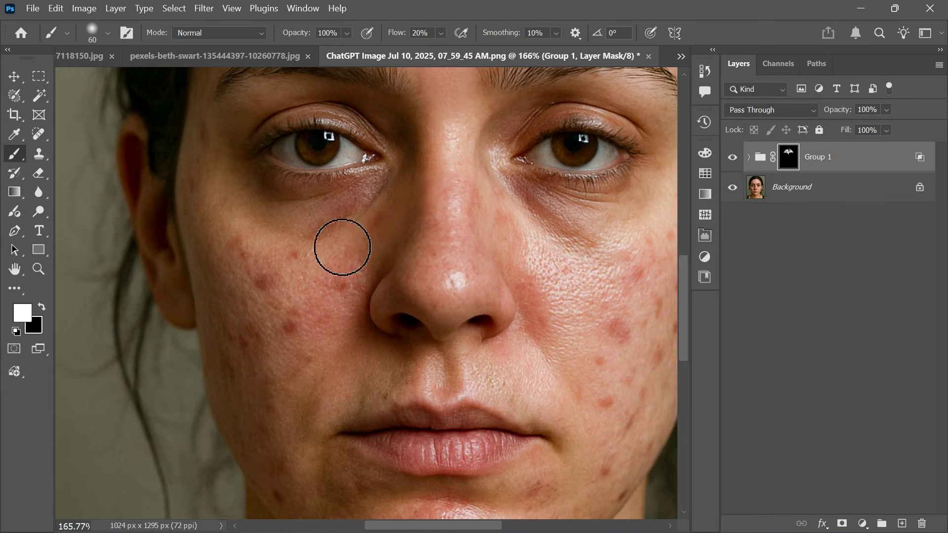
key(bracketright)
key(bracketright)
key(bracketright)
drag(342, 246, 284, 206)
scroll(269, 313, down, 3)
scroll(418, 284, right, 3)
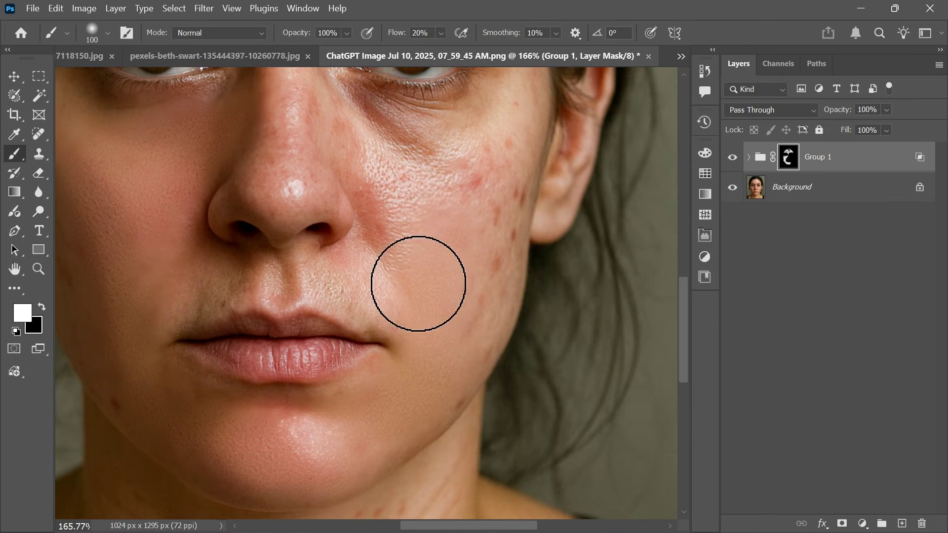
key(bracketleft)
key(bracketleft)
key(bracketleft)
scroll(271, 263, up, 3)
scroll(412, 385, up, 2)
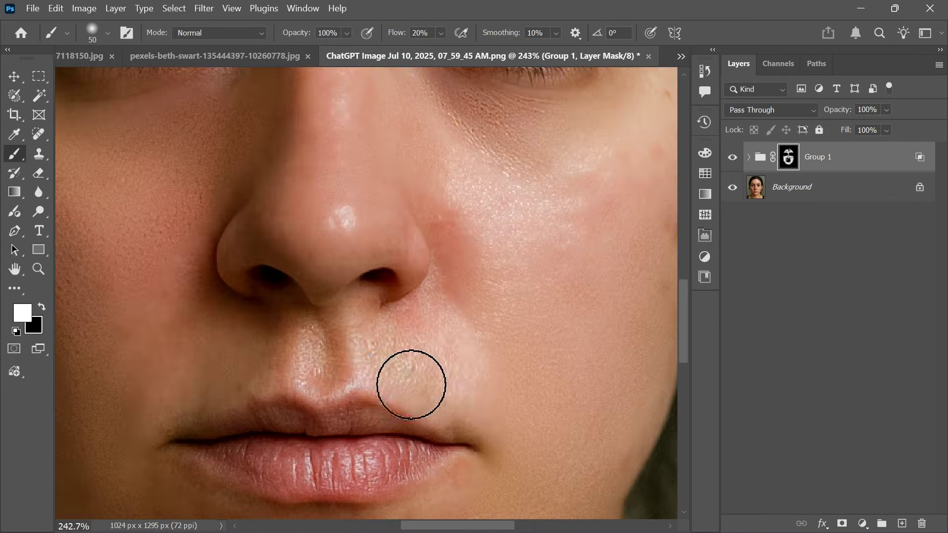
scroll(327, 380, down, 2)
scroll(418, 503, down, 2)
scroll(279, 126, up, 5)
scroll(392, 270, down, 2)
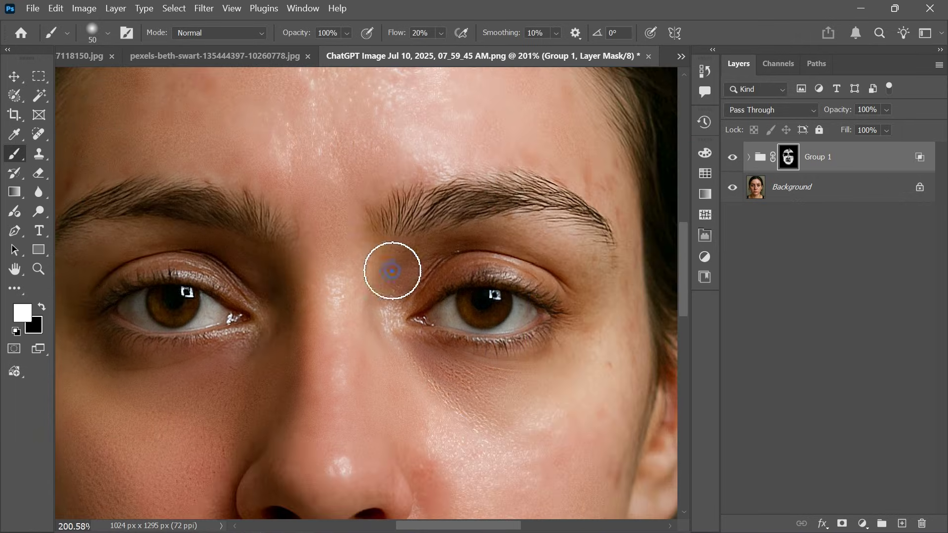
scroll(529, 455, right, 3)
scroll(508, 387, down, 3)
scroll(493, 371, up, 6)
scroll(156, 223, down, 2)
scroll(157, 223, left, 2)
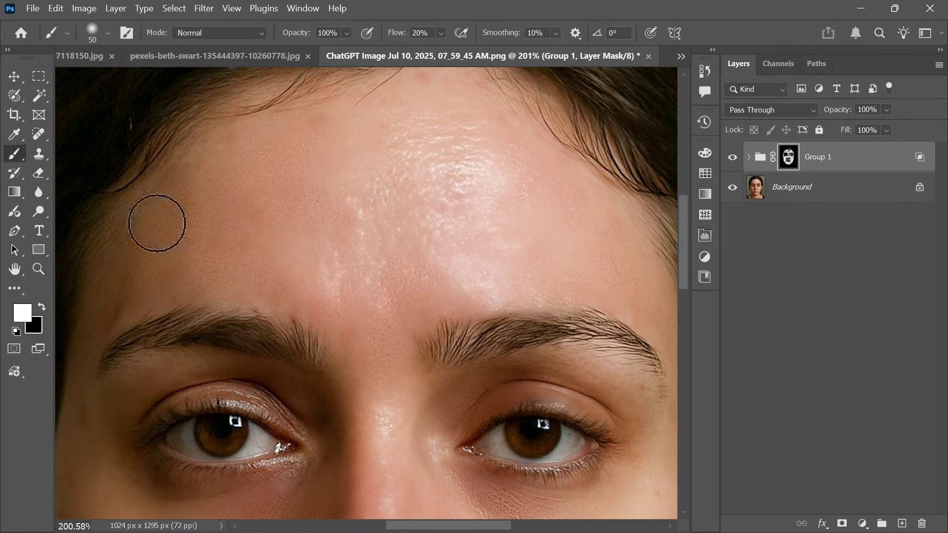
scroll(501, 343, down, 5)
scroll(491, 239, up, 3)
key(bracketright)
key(bracketright)
key(bracketright)
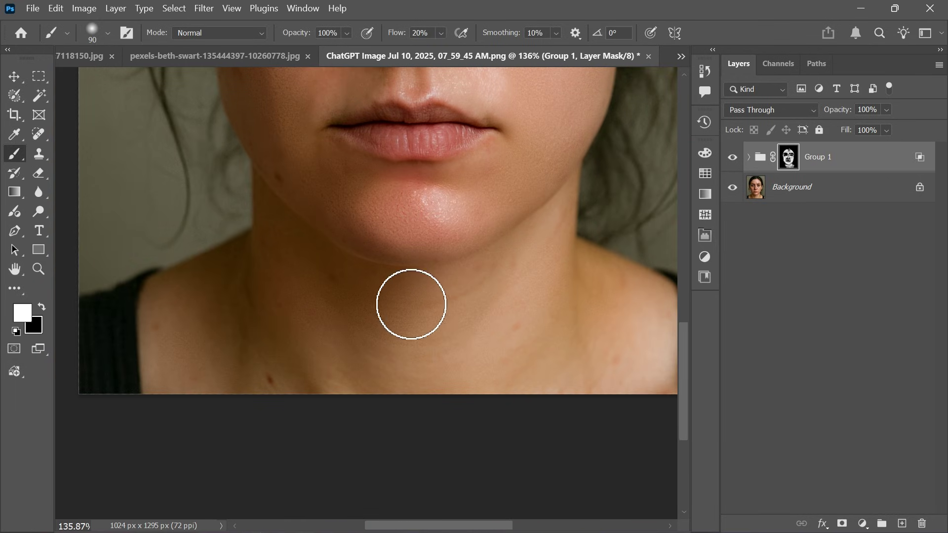
scroll(411, 305, down, 2)
click(733, 157)
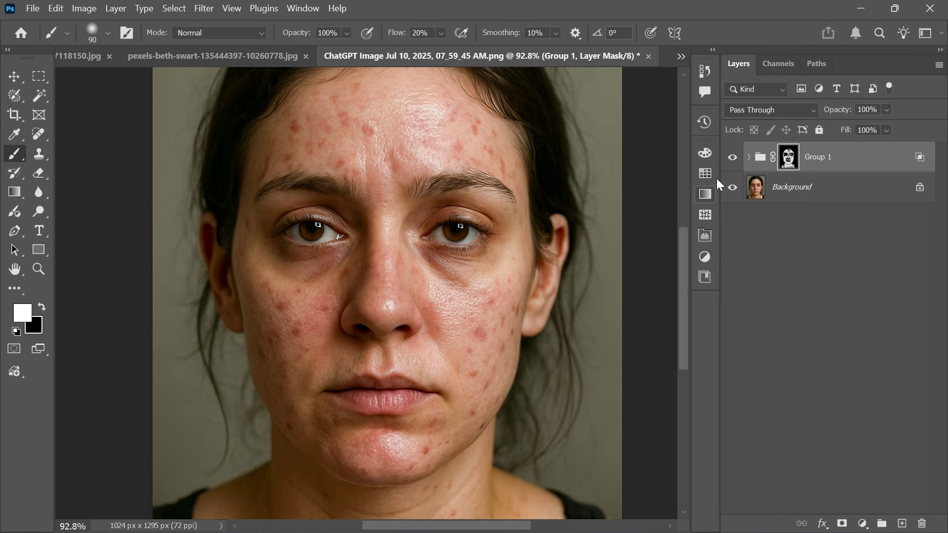
click(732, 157)
scroll(580, 193, up, 2)
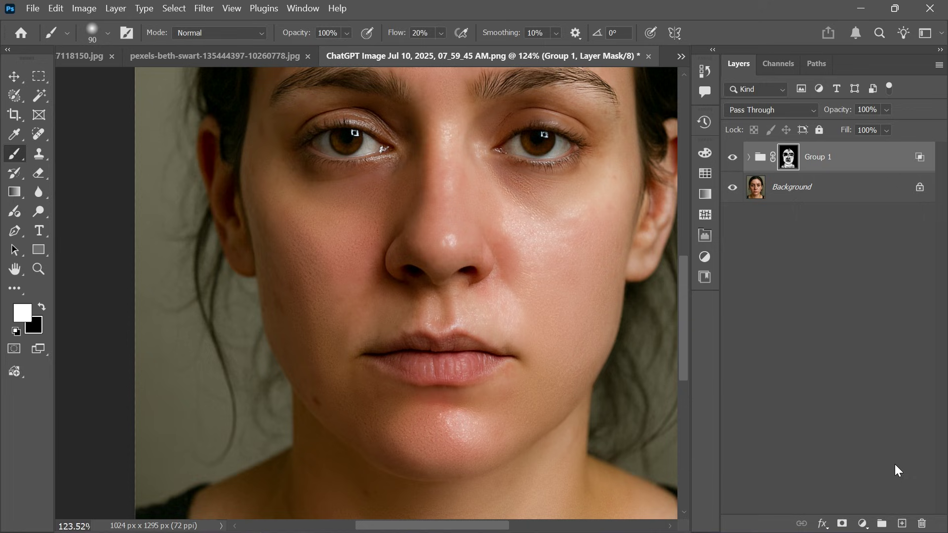
Add blank Layer 2 and spot-heal a jawline blemish with the Spot Healing Brush.
click(902, 522)
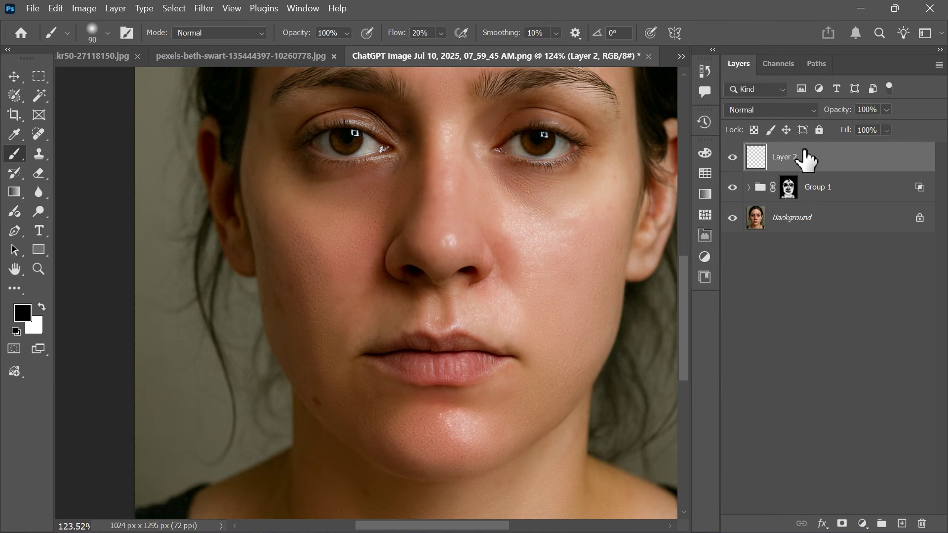
click(39, 134)
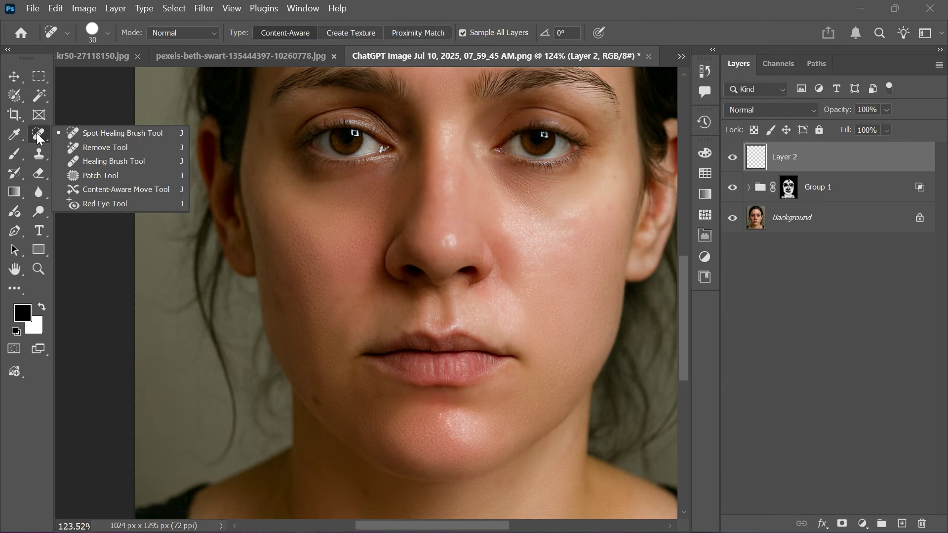
click(97, 130)
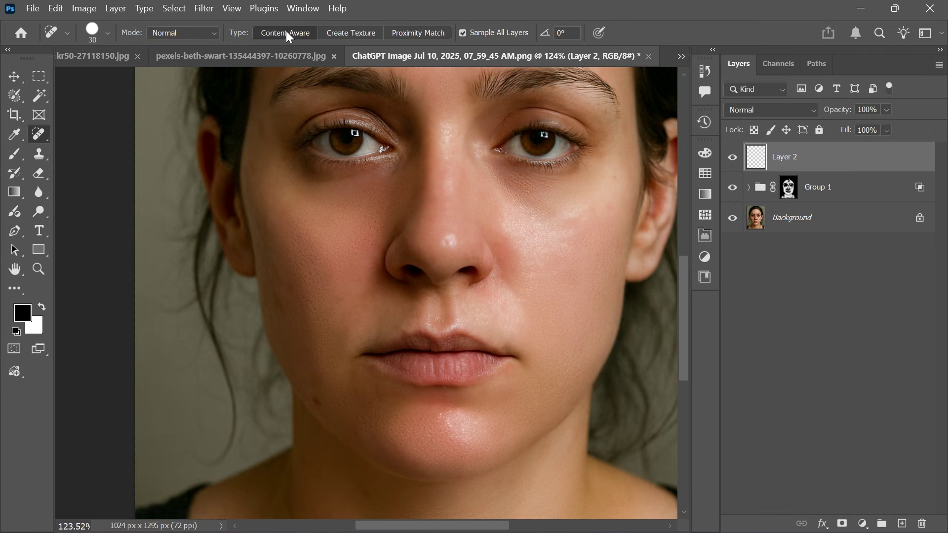
scroll(287, 257, up, 3)
scroll(331, 372, down, 3)
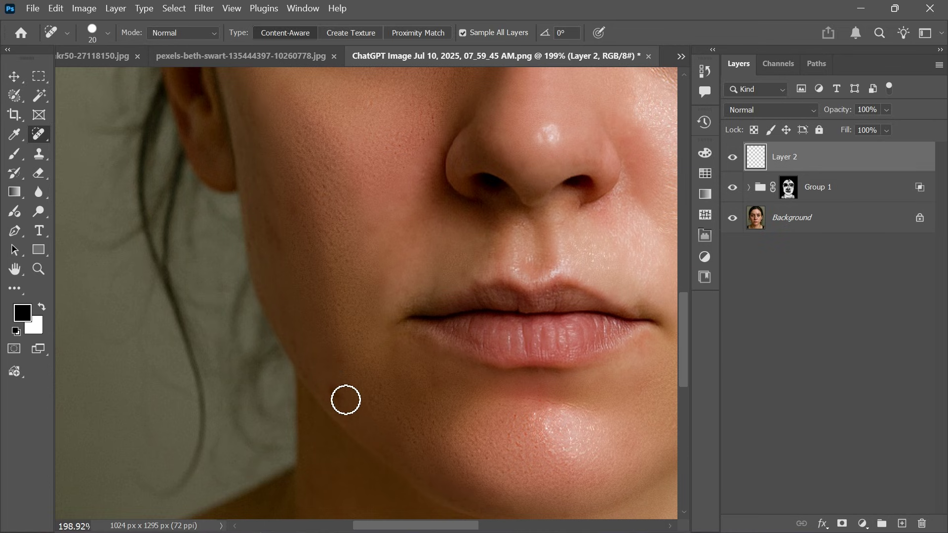
click(327, 388)
Spot-heal blemishes on the cheek, chin and below the eye.
drag(321, 241, 318, 324)
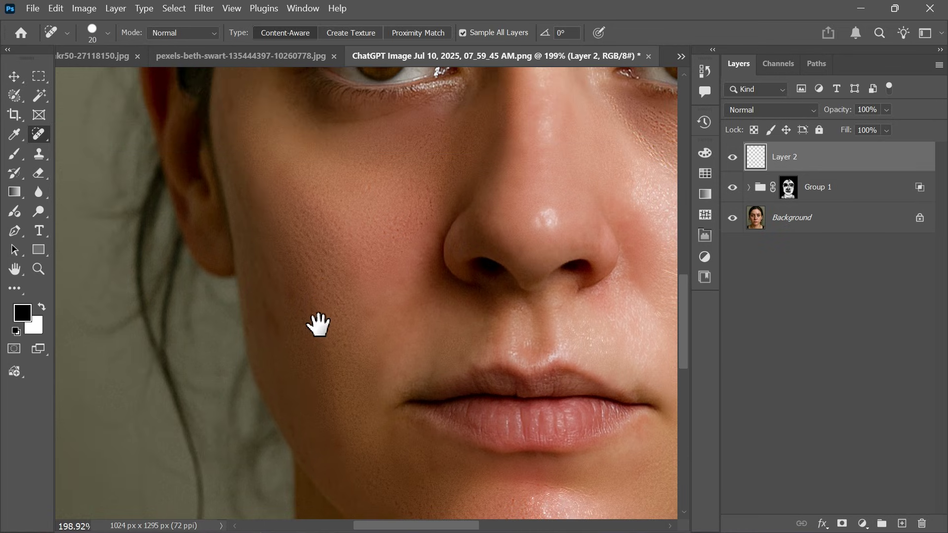
drag(263, 312, 270, 331)
drag(406, 313, 283, 183)
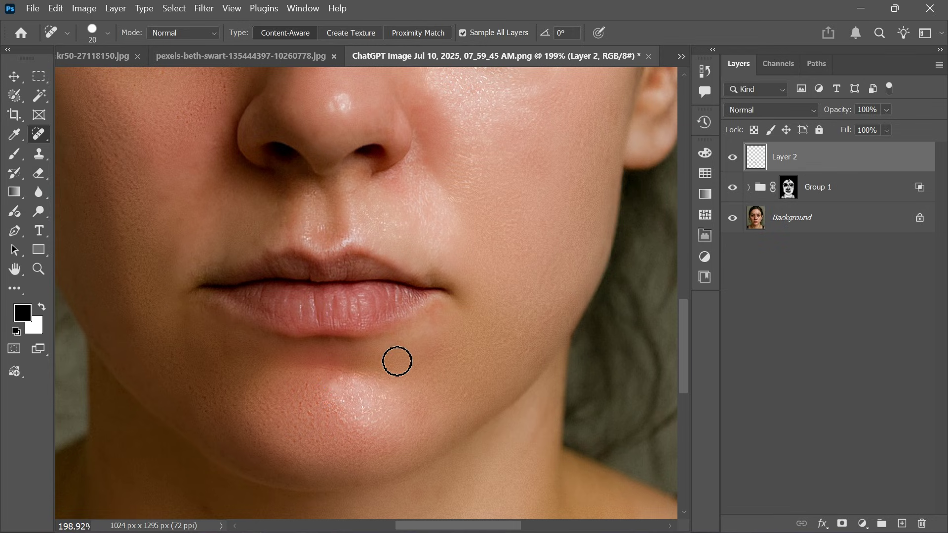
click(345, 376)
drag(408, 311, 410, 433)
drag(438, 374, 456, 402)
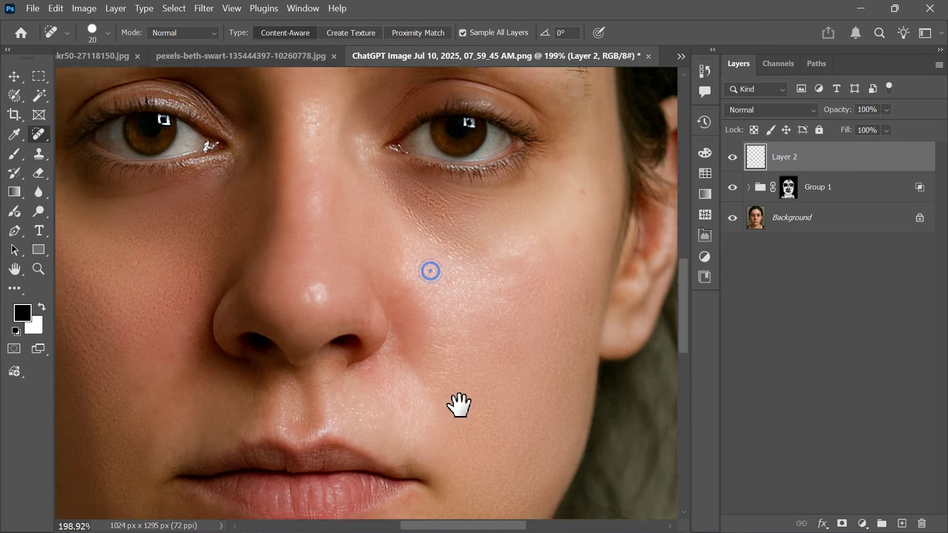
drag(436, 296, 568, 476)
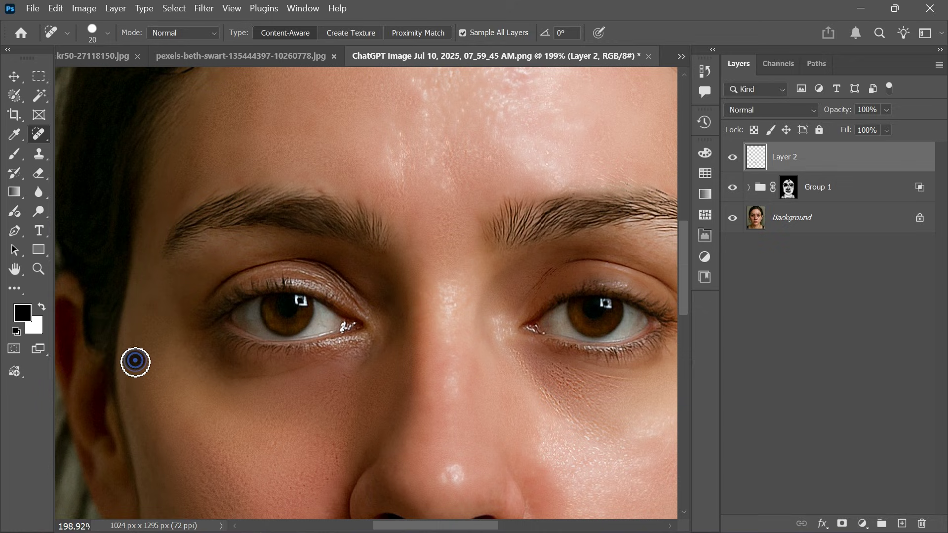
Spot-heal the five blemishes across the forehead above the brows.
drag(326, 188, 192, 262)
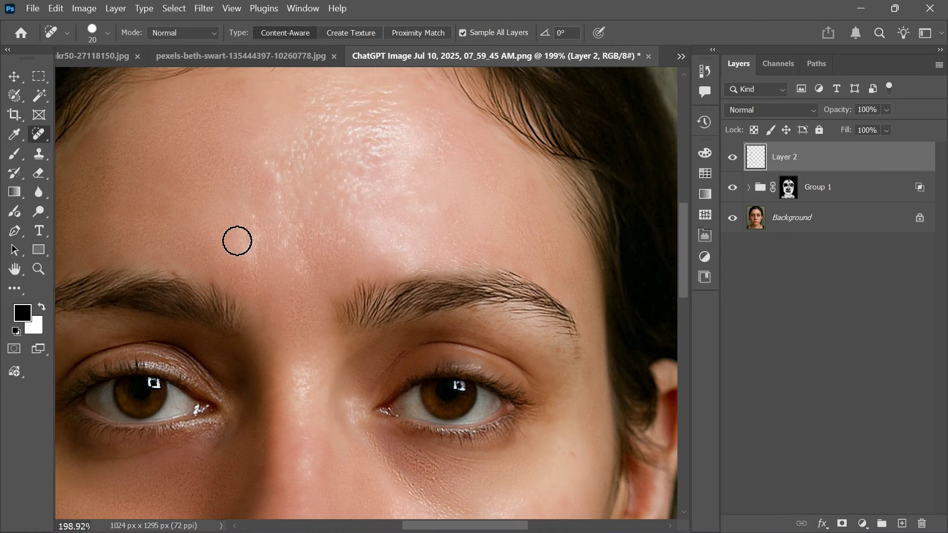
click(261, 238)
click(278, 192)
click(275, 212)
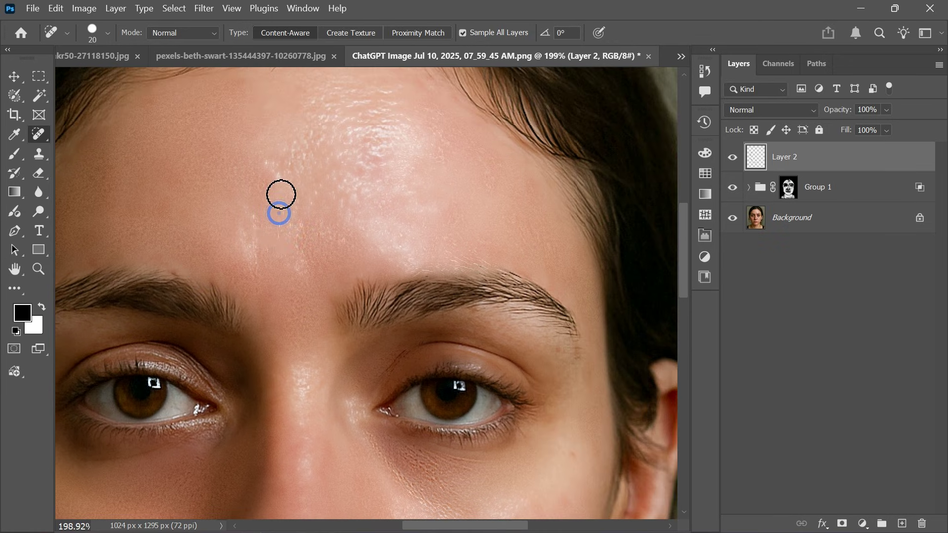
click(274, 171)
click(310, 238)
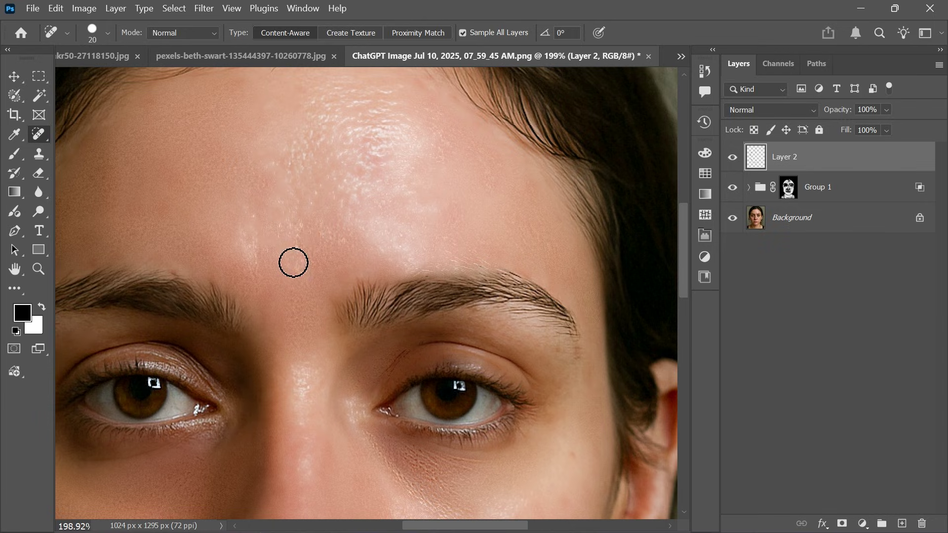
Spot-heal blemishes on the lower cheek, near the lip corner and beside the nose.
drag(411, 247, 322, 158)
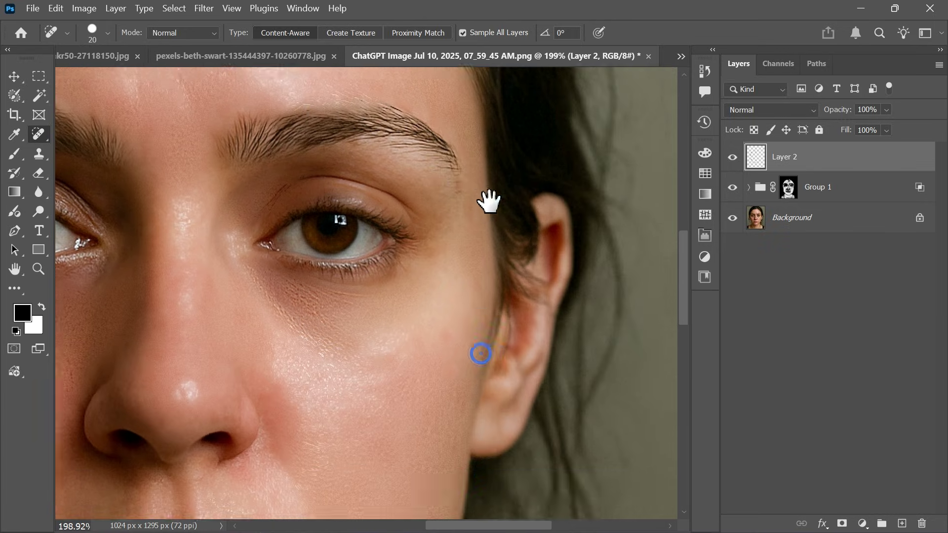
drag(438, 229, 487, 201)
drag(498, 241, 576, 81)
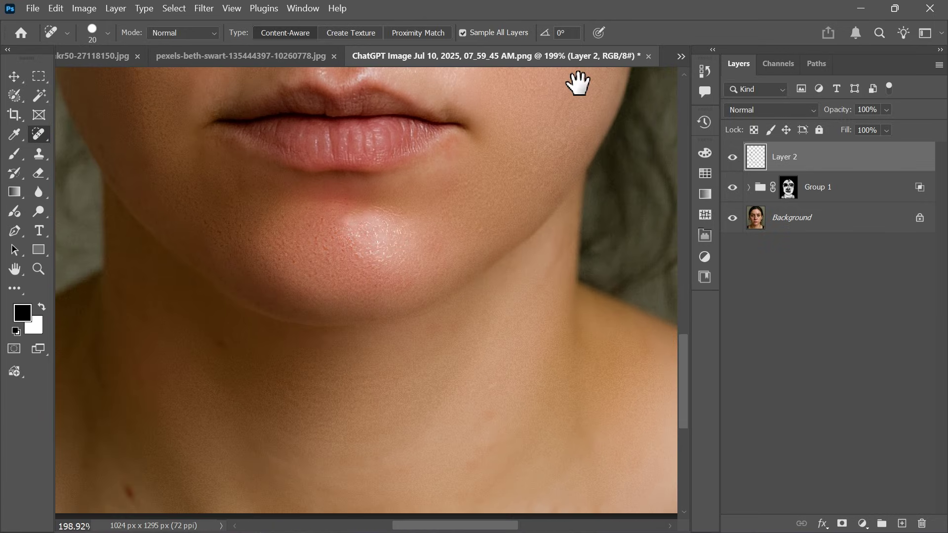
mouse_move(250, 423)
mouse_down()
mouse_move(349, 444)
mouse_move(350, 511)
mouse_up()
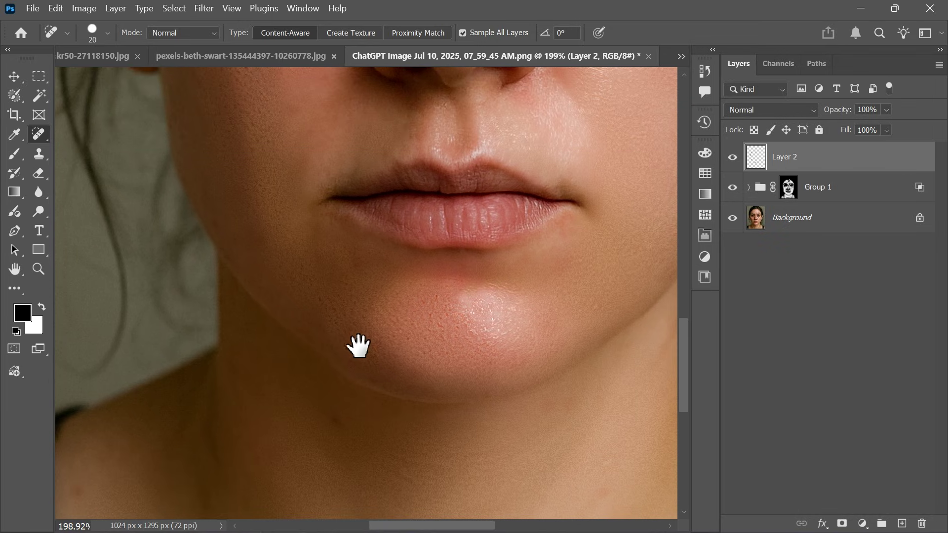
mouse_move(356, 343)
mouse_down()
mouse_move(328, 409)
mouse_move(320, 395)
mouse_up()
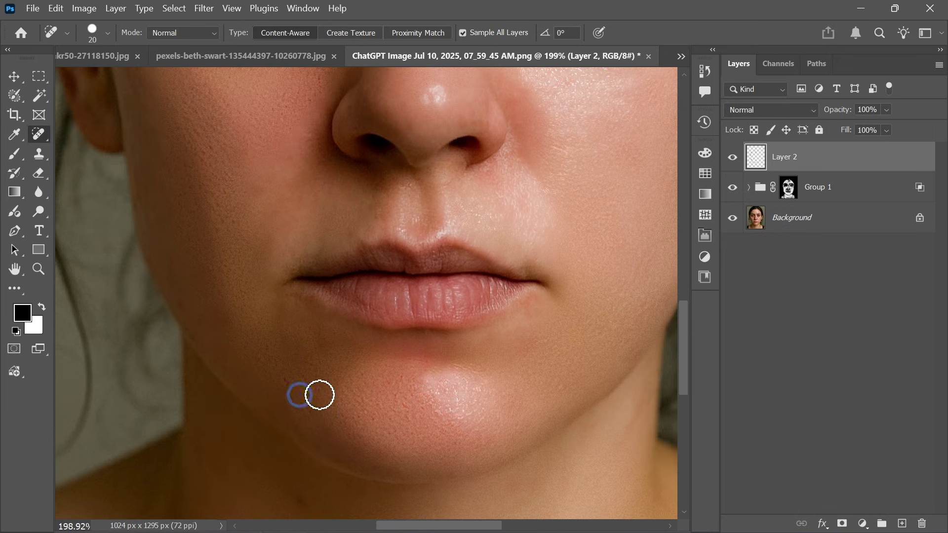
mouse_move(328, 282)
mouse_down()
mouse_move(347, 322)
mouse_move(313, 409)
mouse_move(277, 387)
mouse_up()
click(198, 341)
drag(325, 344, 328, 433)
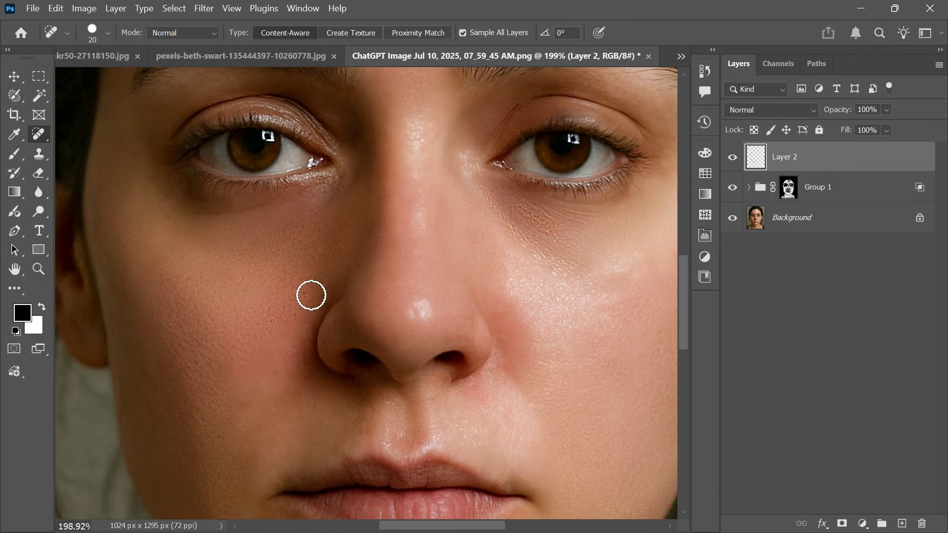
click(302, 310)
Compare the retouched face against the original blemished portrait.
scroll(296, 326, down, 2)
scroll(289, 346, down, 4)
scroll(318, 380, up, 1)
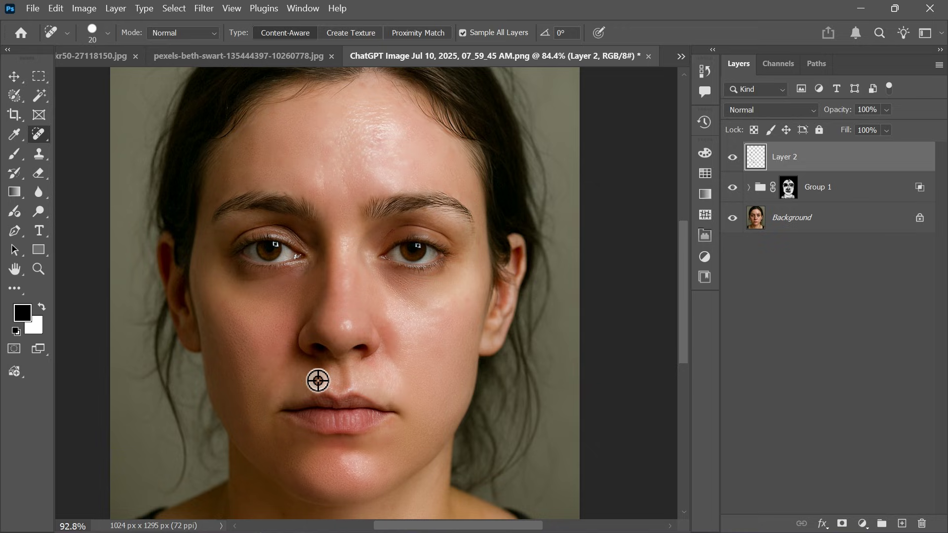
scroll(327, 383, down, 2)
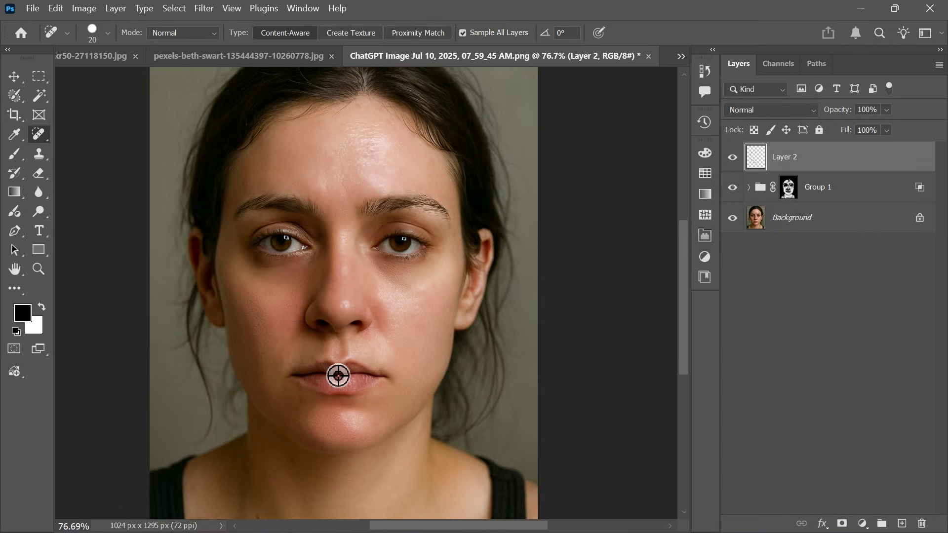
alt+click(733, 218)
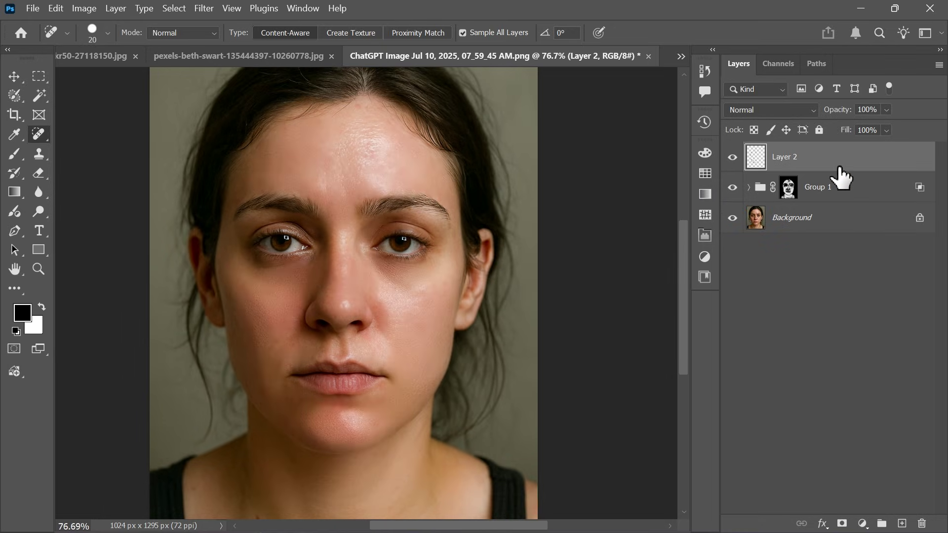
Stamp all visible layers into a new top Layer 3 and convert it to a smart object.
key(ctrl+alt+shift+e)
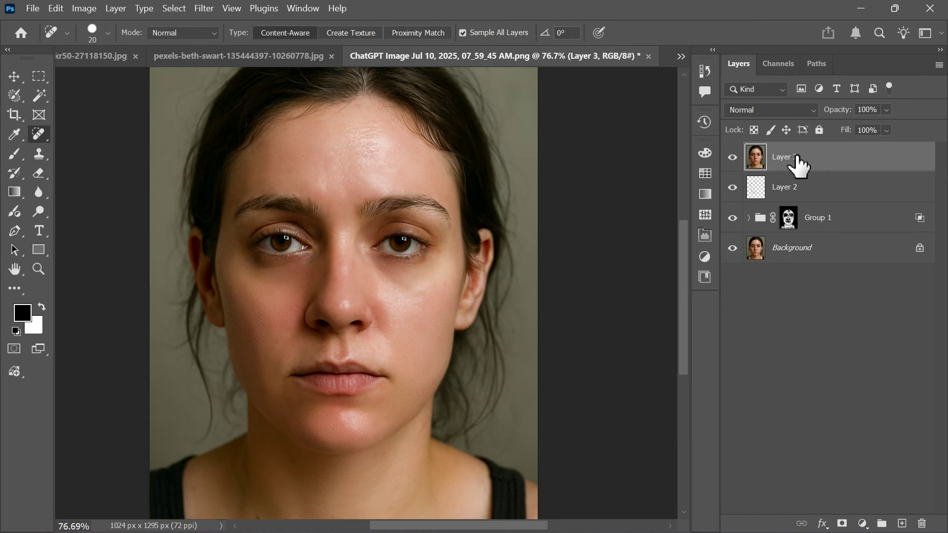
right_click(810, 153)
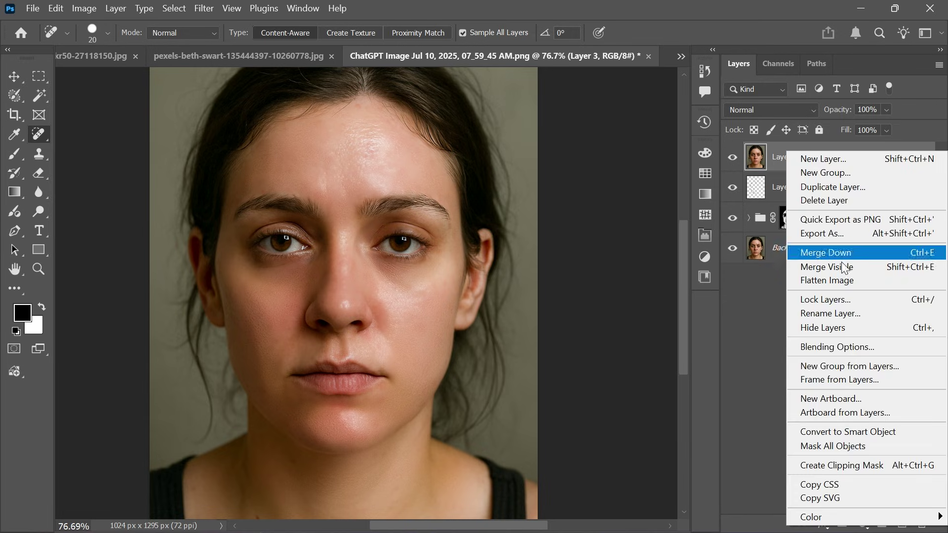
click(846, 432)
key(v)
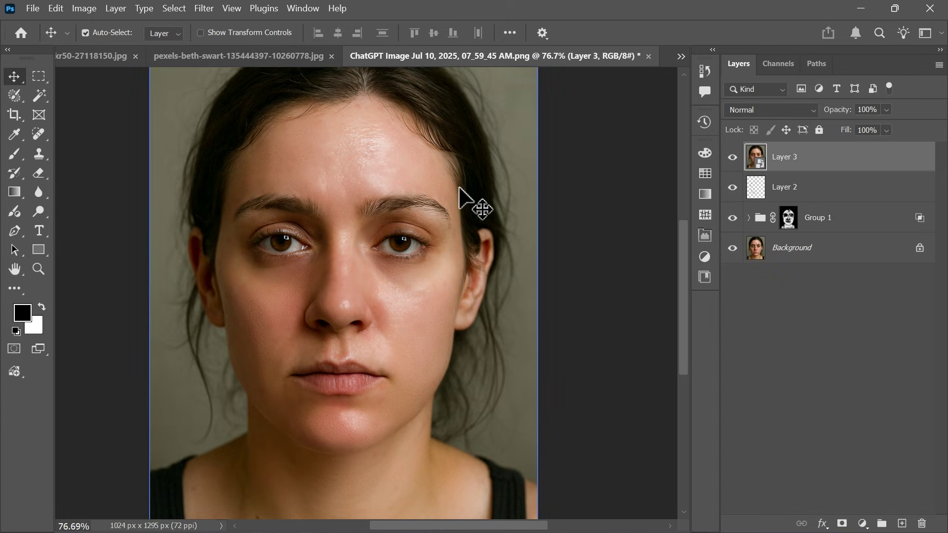
key(ctrl+0)
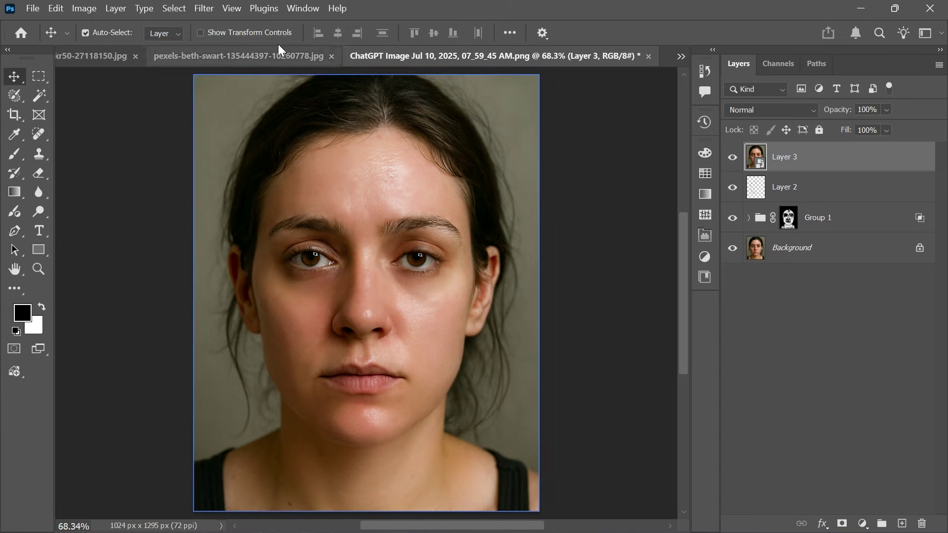
click(209, 10)
In Camera Raw on Layer 3, lower Clarity to -21 and add Grain 14.
click(239, 163)
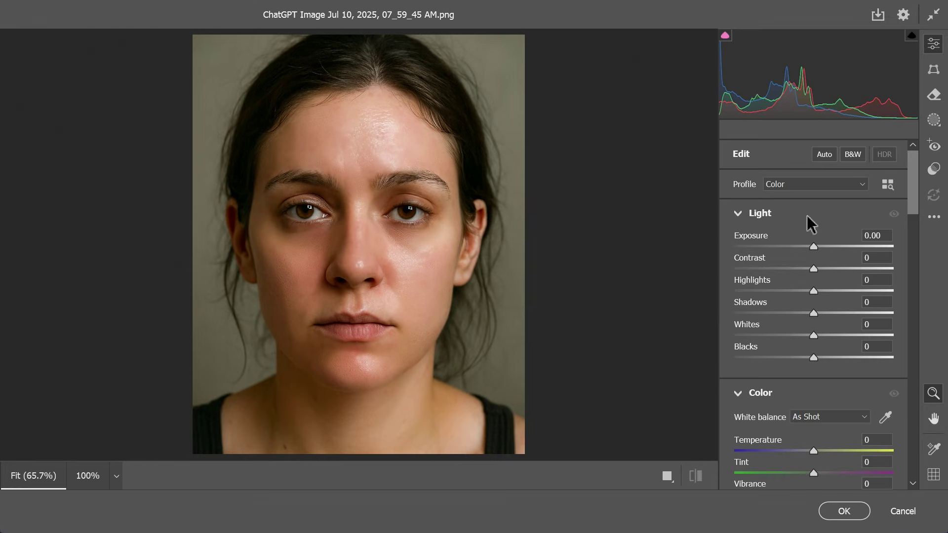
scroll(808, 221, down, 5)
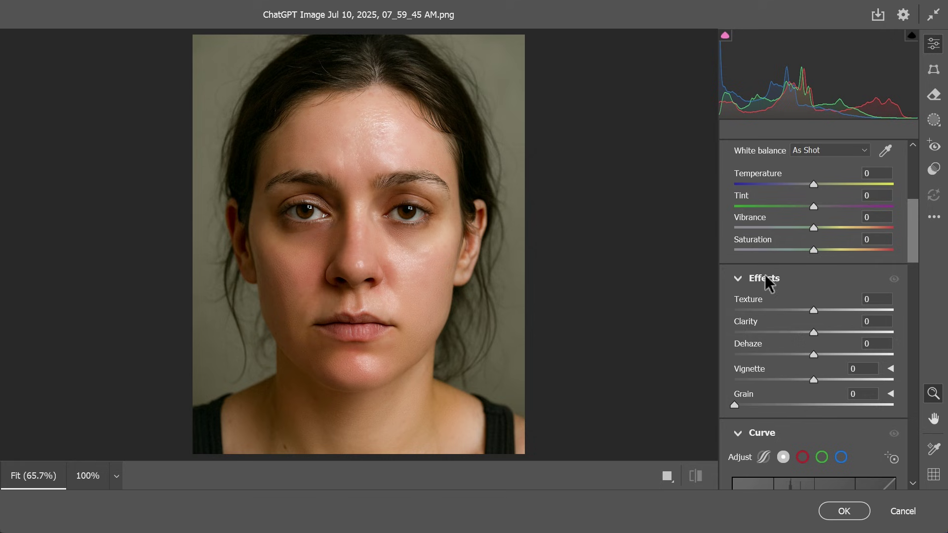
drag(339, 250, 401, 282)
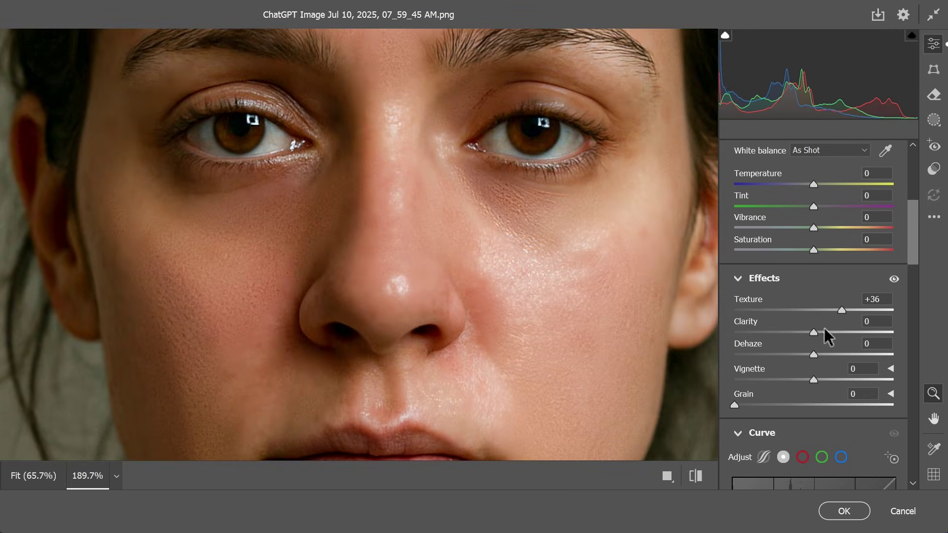
drag(785, 331, 784, 331)
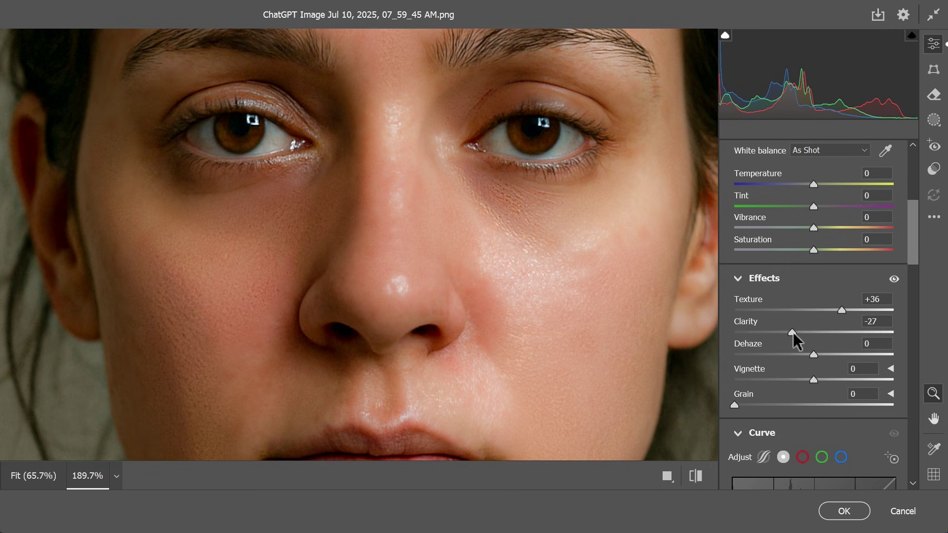
scroll(796, 386, down, 2)
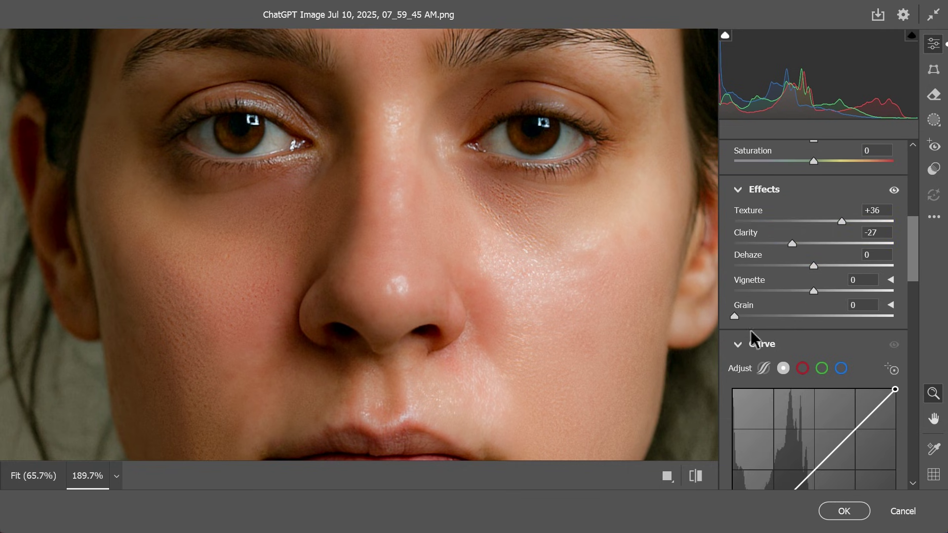
drag(772, 321, 763, 322)
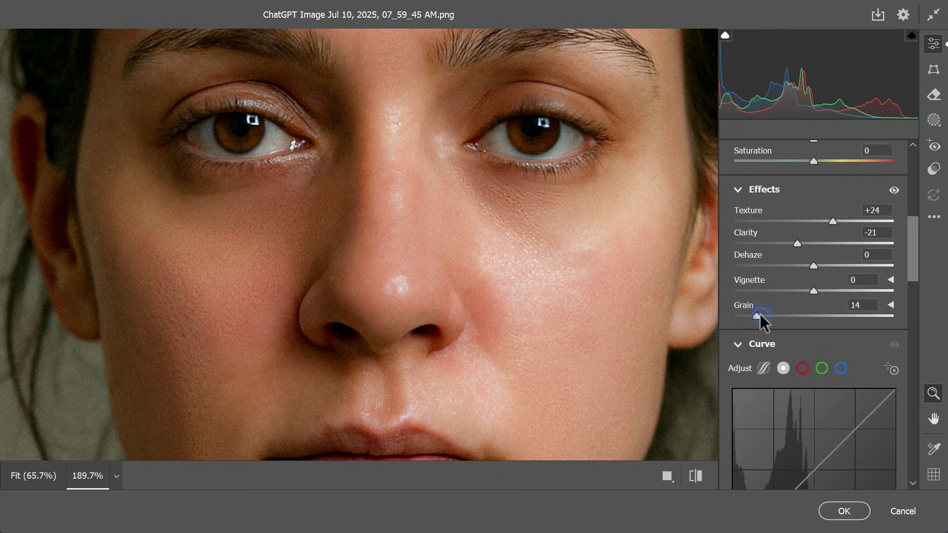
Set Sharpening to 40 and Noise Reduction to 6, then apply the Camera Raw filter.
scroll(823, 324, down, 3)
scroll(823, 323, down, 3)
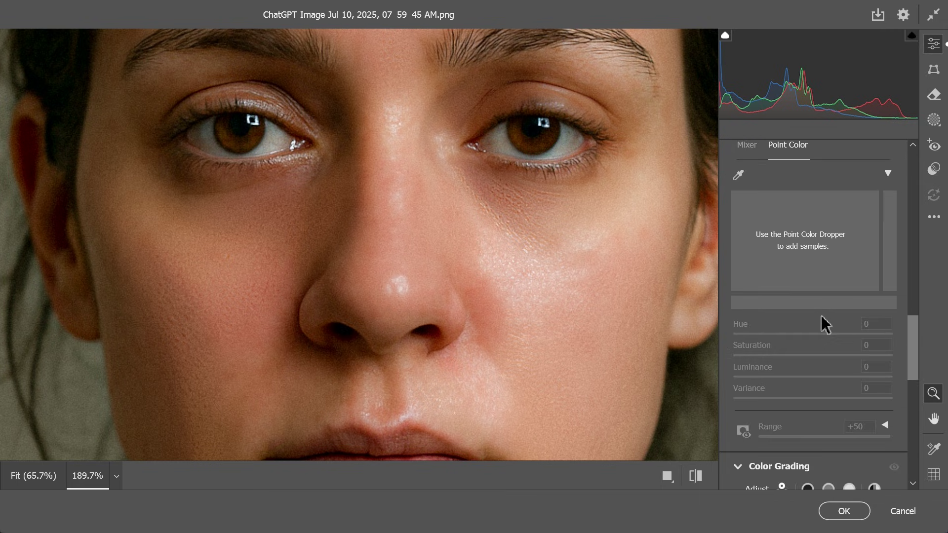
scroll(824, 324, down, 3)
scroll(823, 321, down, 3)
scroll(823, 321, down, 1)
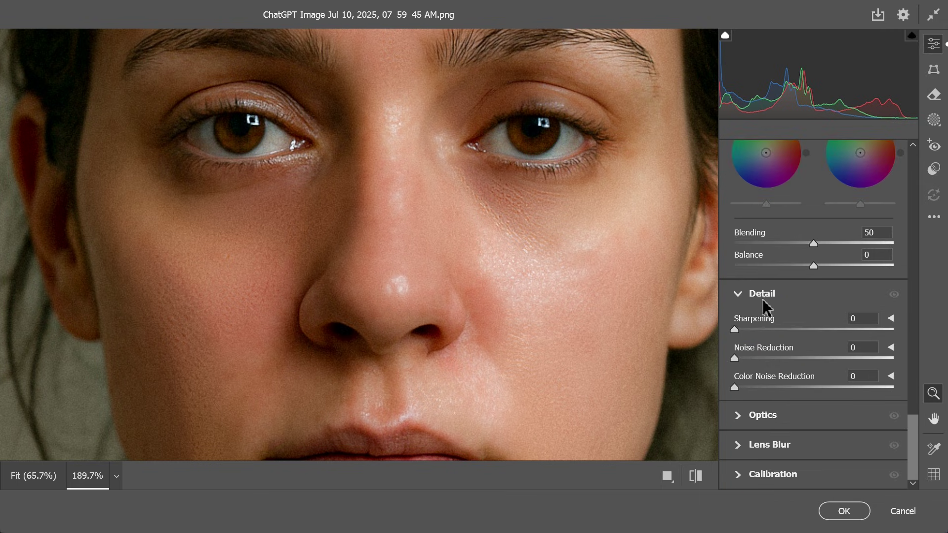
drag(736, 329, 771, 333)
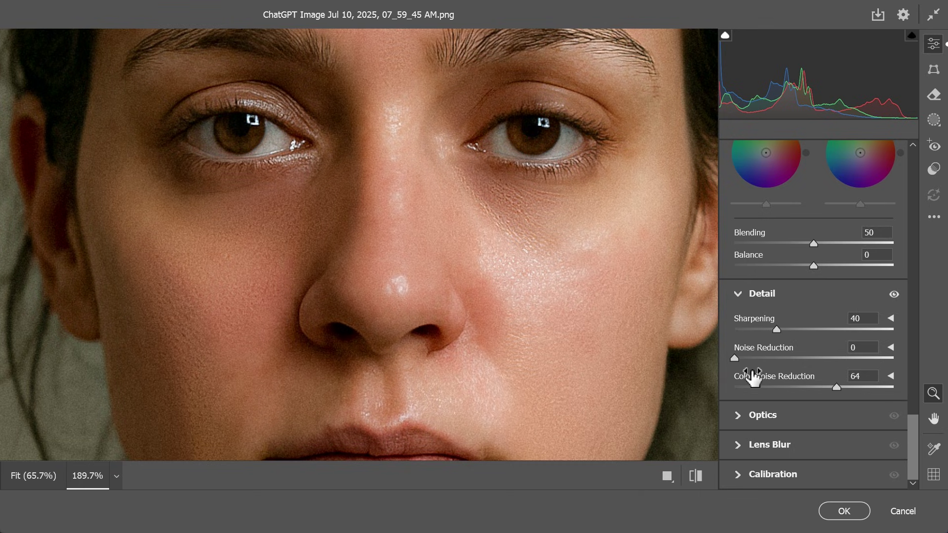
drag(734, 358, 743, 359)
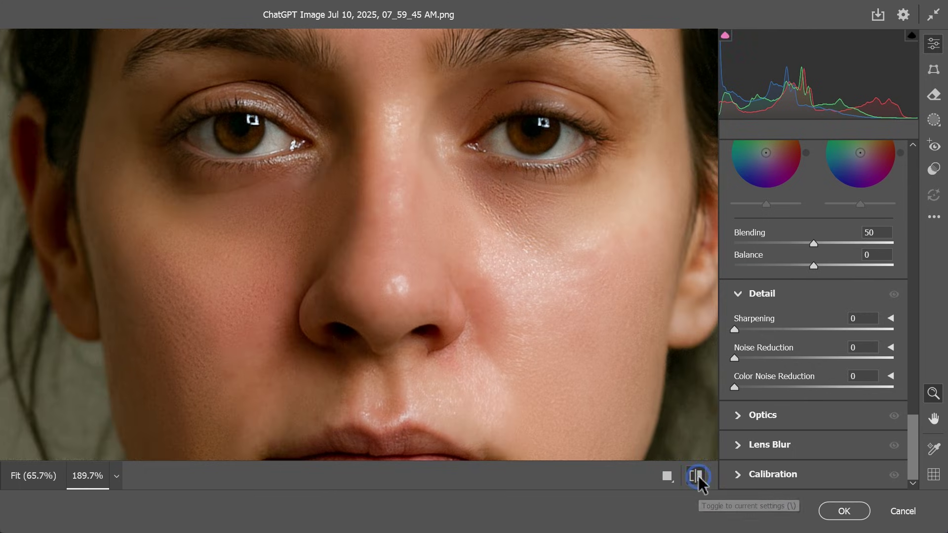
click(842, 509)
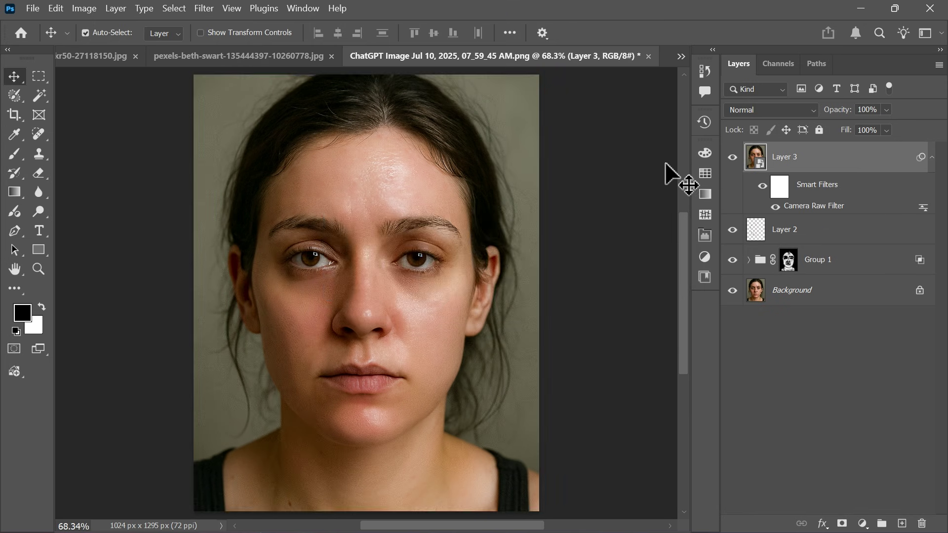
scroll(319, 355, up, 1)
scroll(341, 356, up, 4)
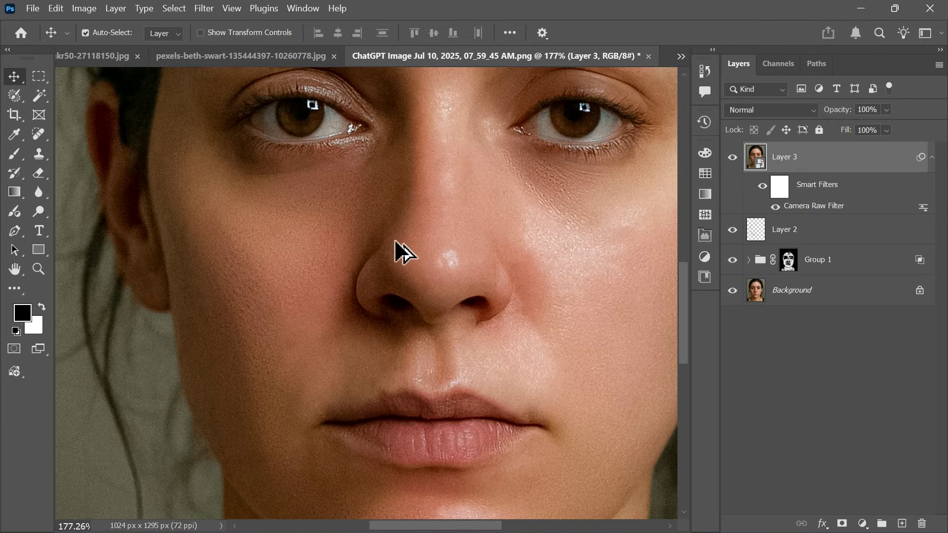
scroll(395, 241, down, 2)
scroll(406, 296, down, 1)
scroll(434, 247, up, 1)
scroll(442, 250, up, 1)
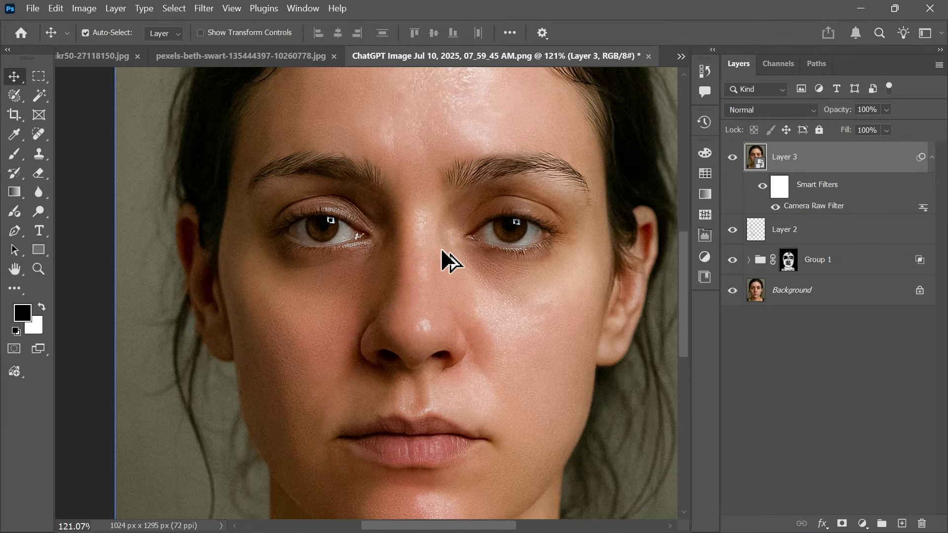
alt+click(732, 290)
alt+click(732, 291)
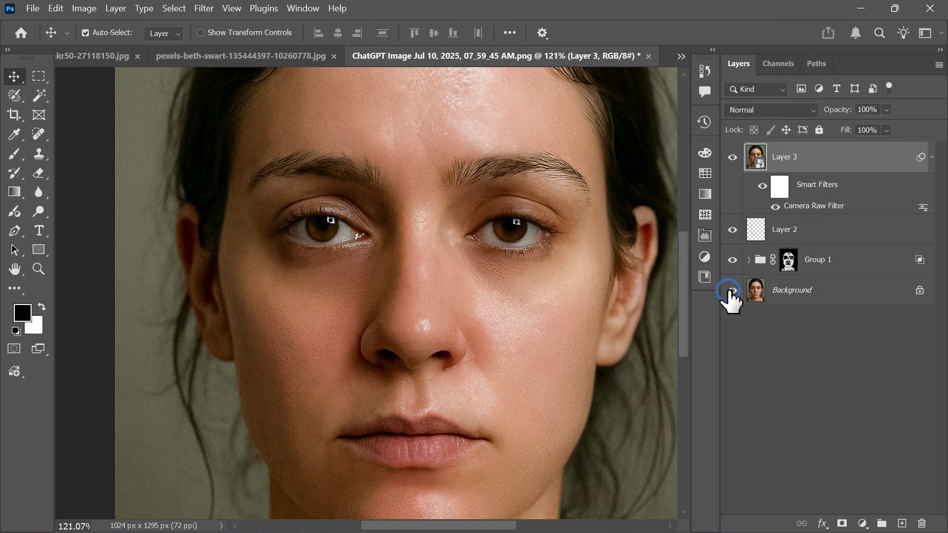
scroll(445, 239, down, 1)
scroll(445, 242, up, 1)
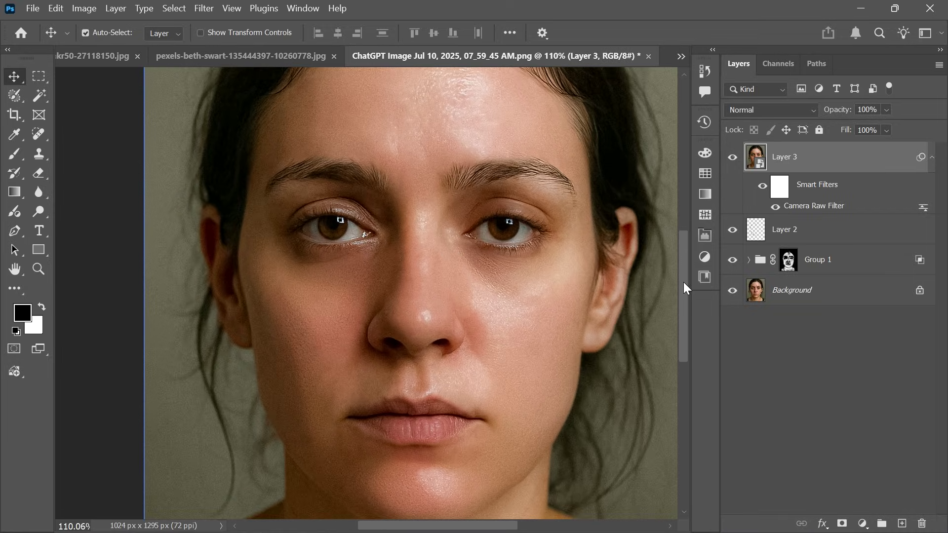
alt+click(730, 291)
alt+click(729, 292)
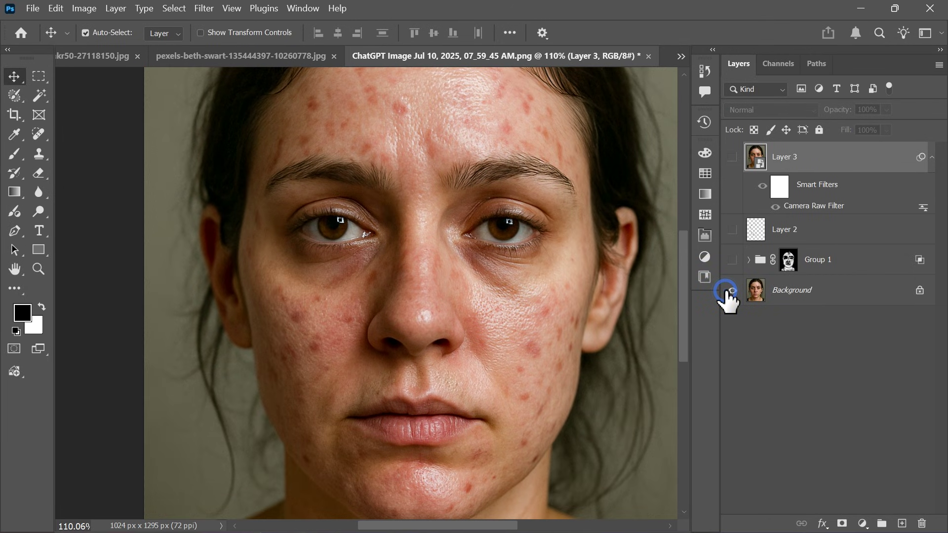
alt+click(729, 291)
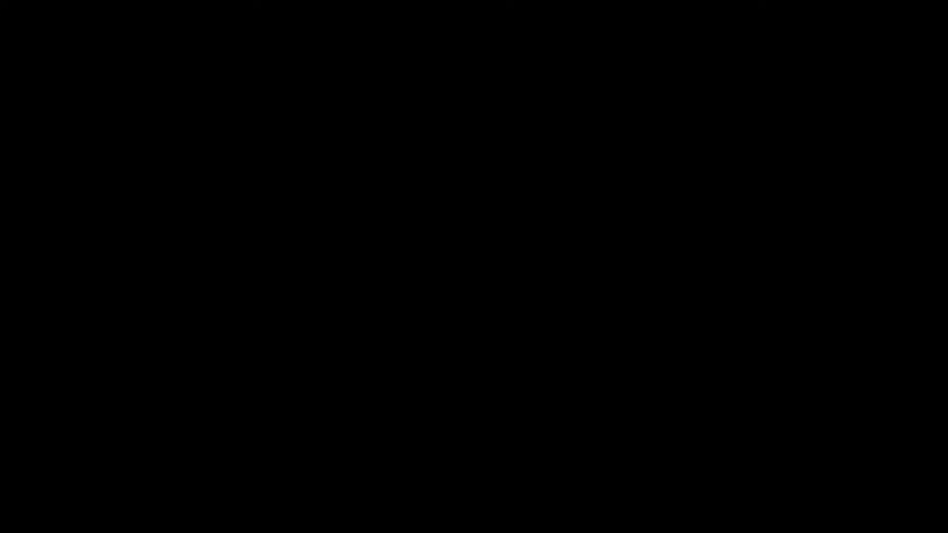